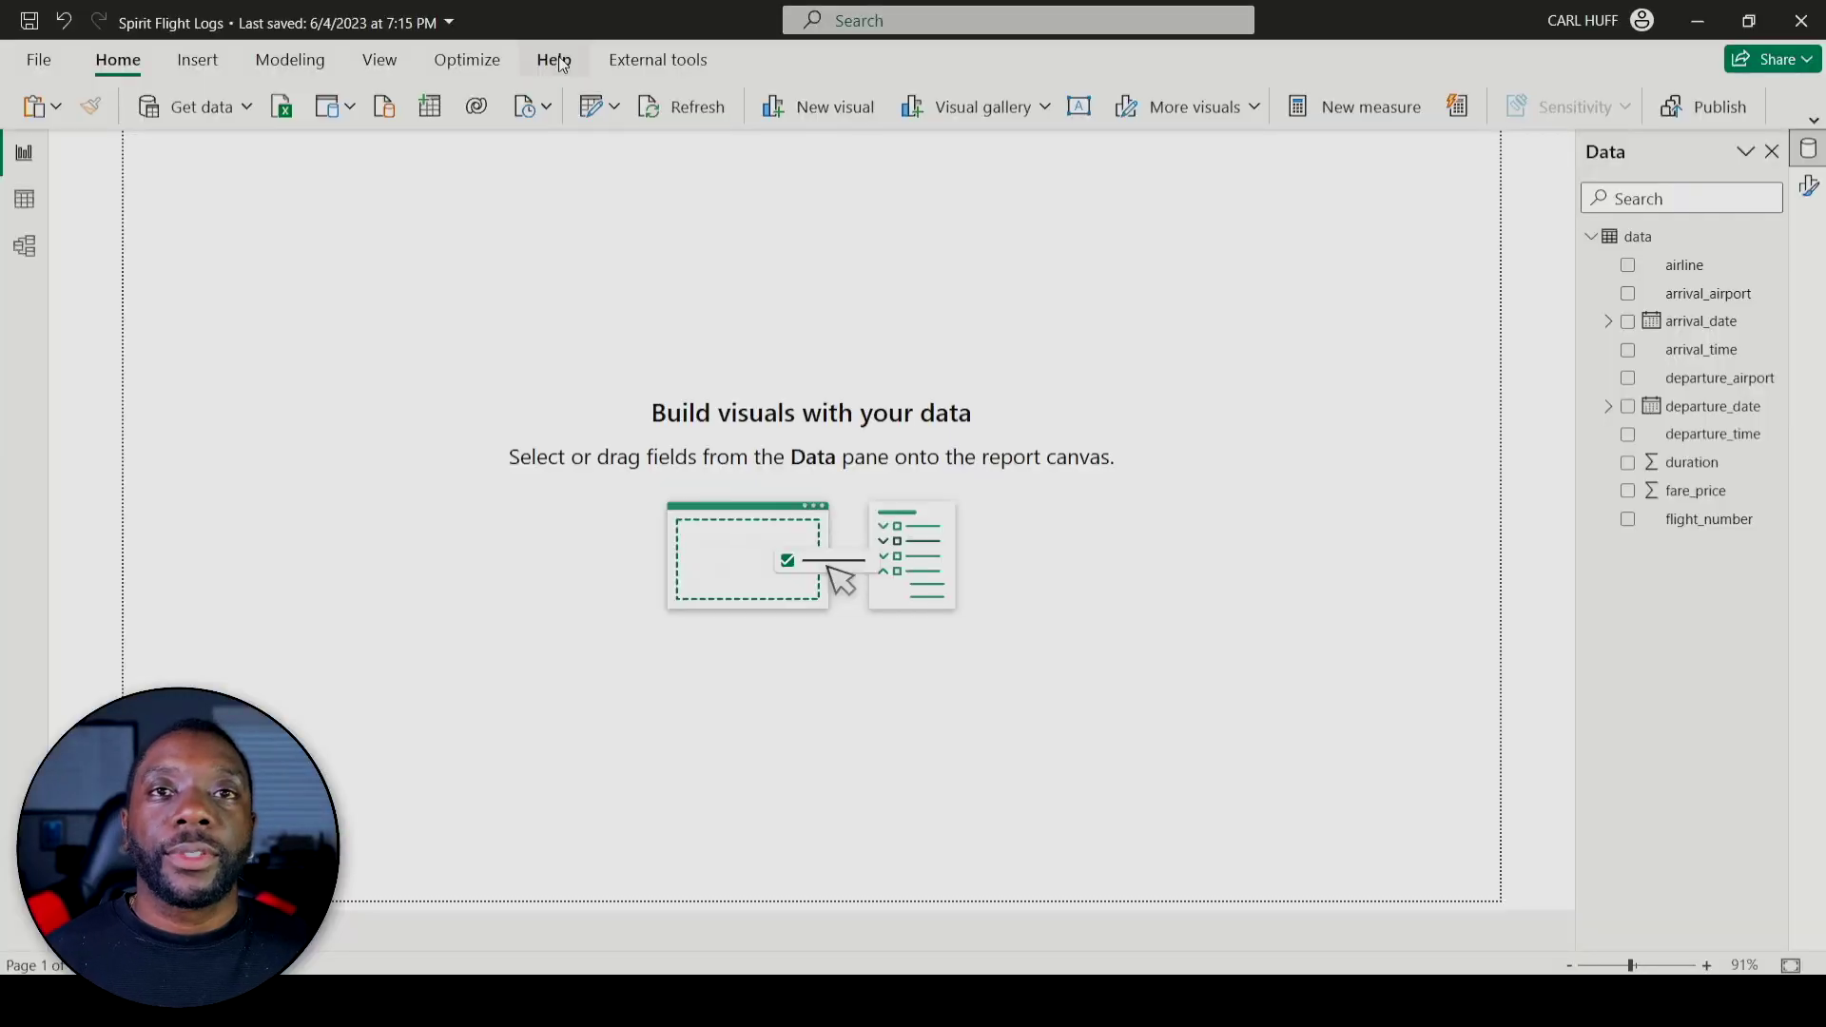
Step: Check the Power BI Desktop version, confirming the May 2023 release
click(554, 59)
click(65, 106)
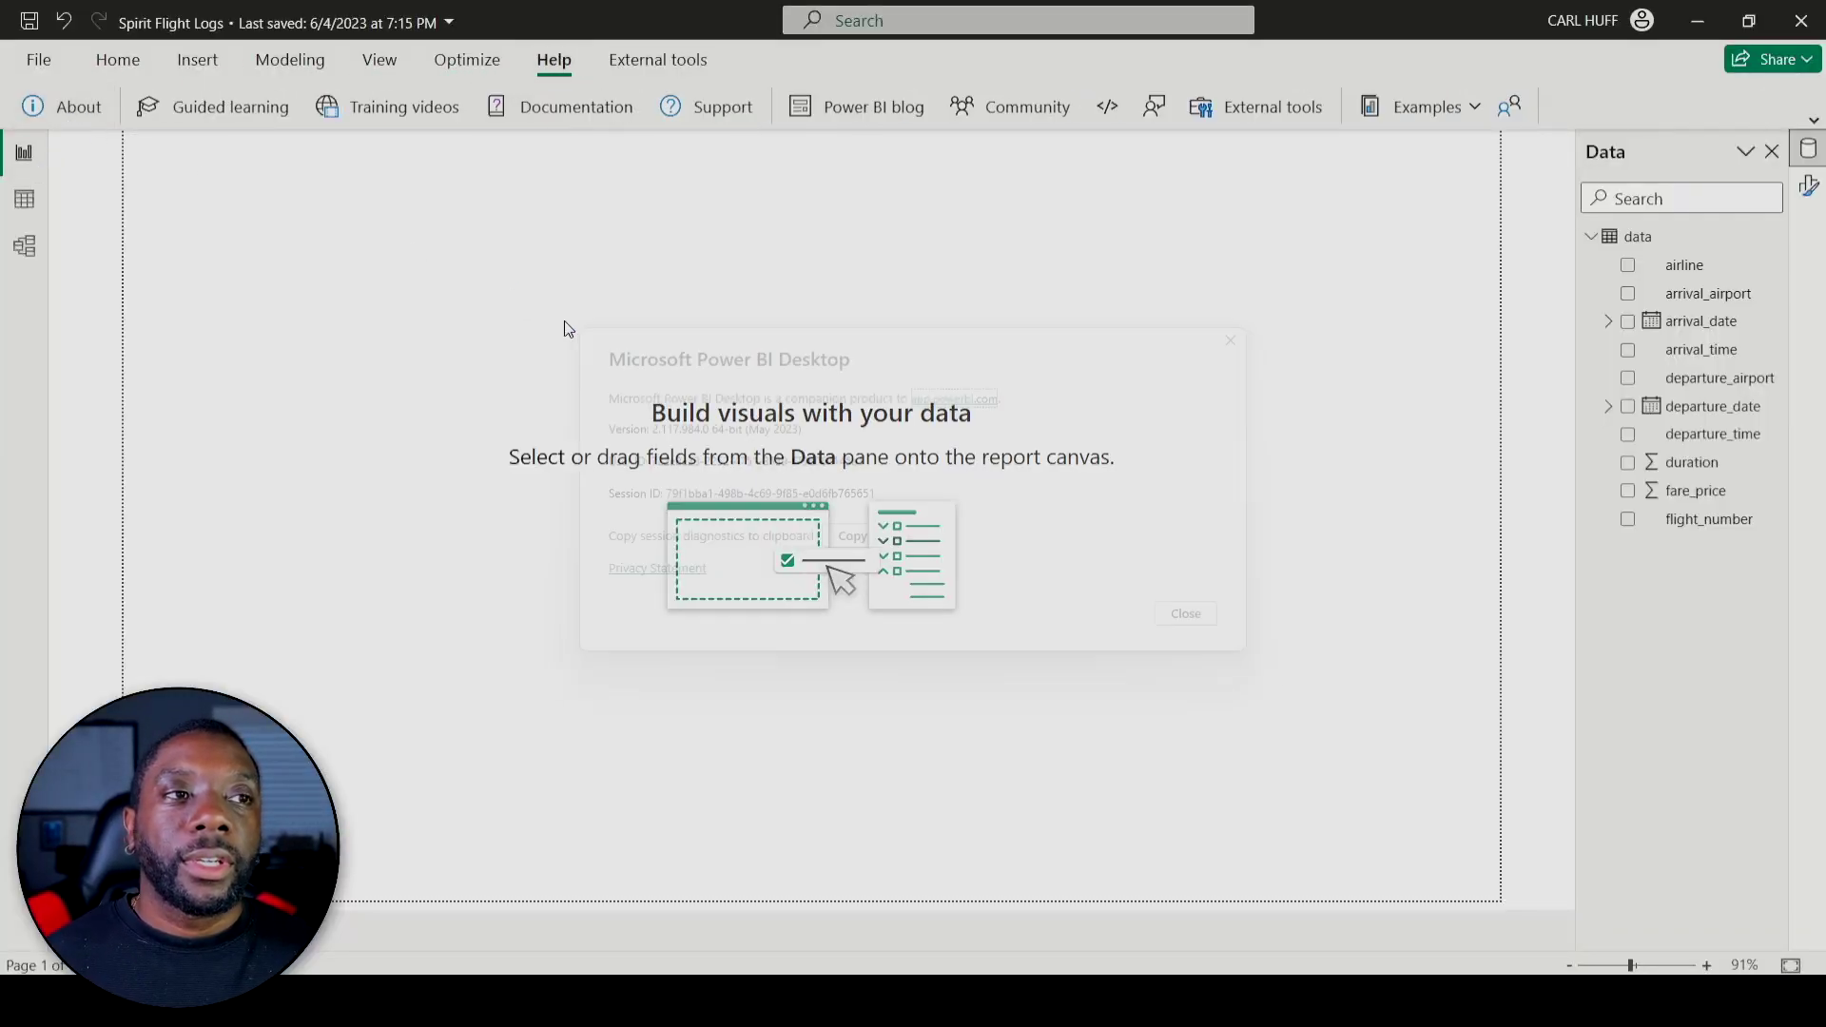
drag(802, 429, 758, 437)
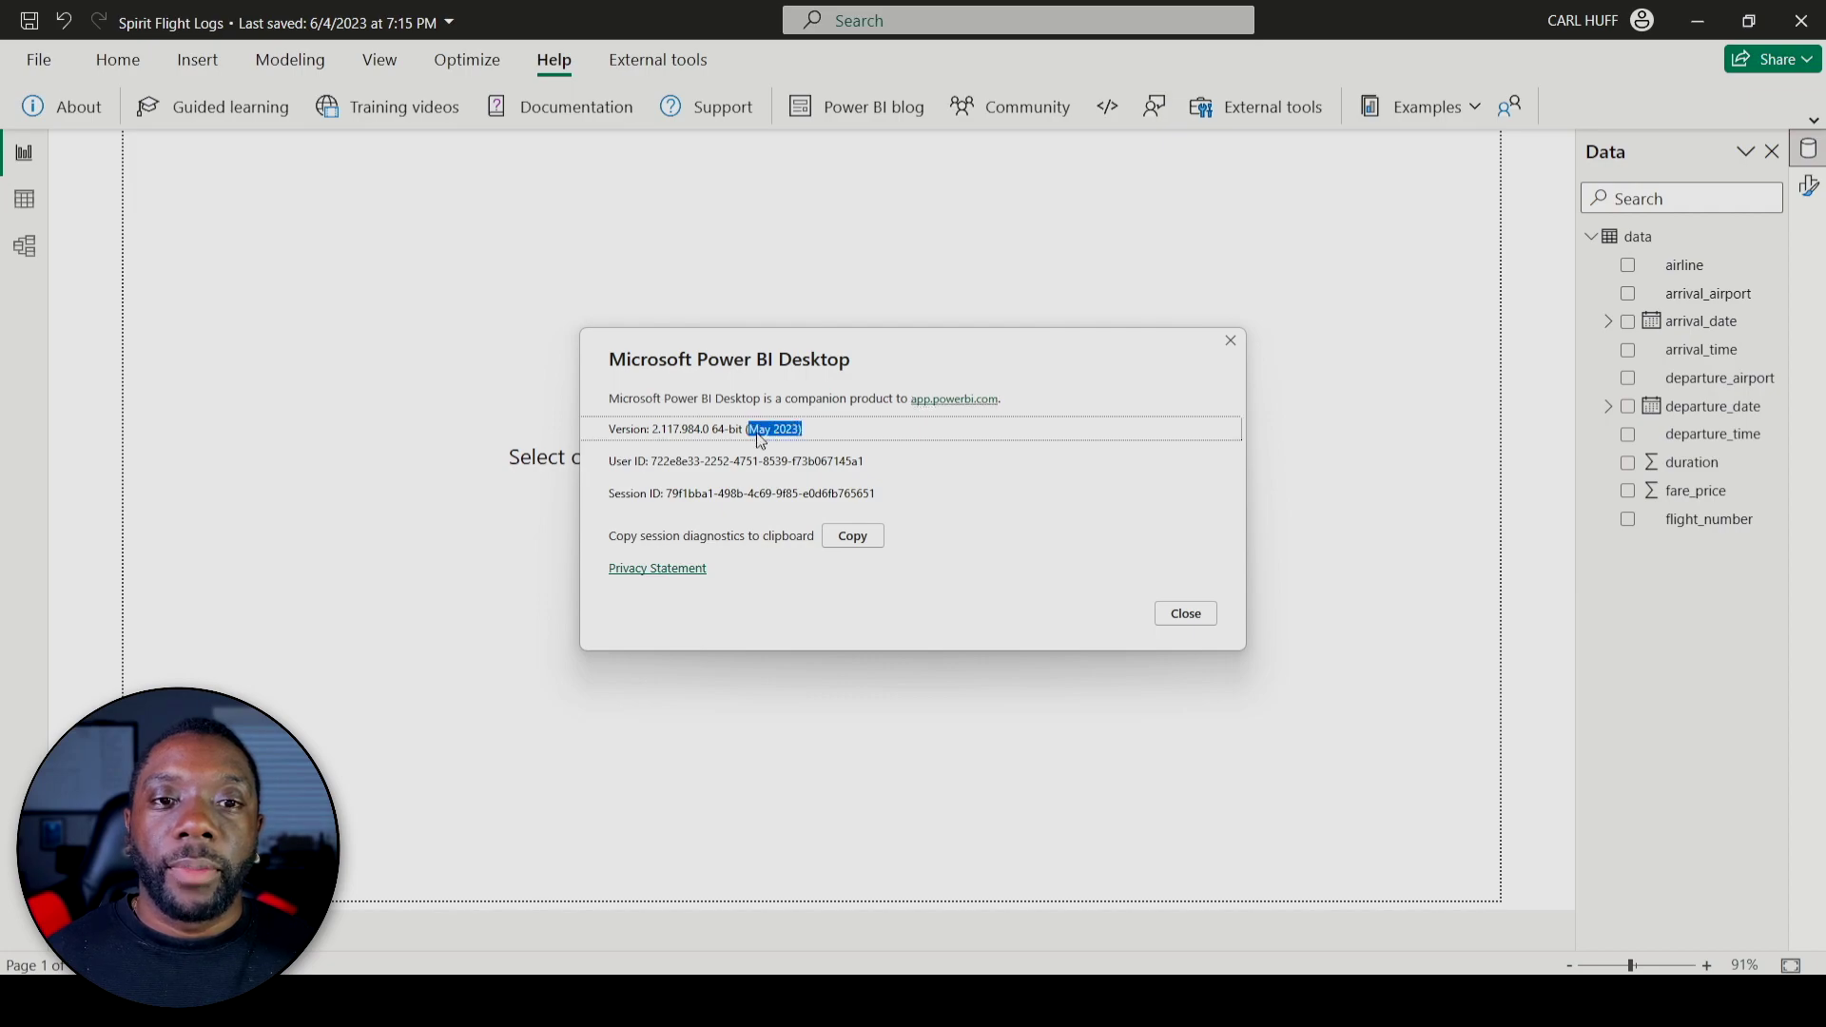
click(1184, 615)
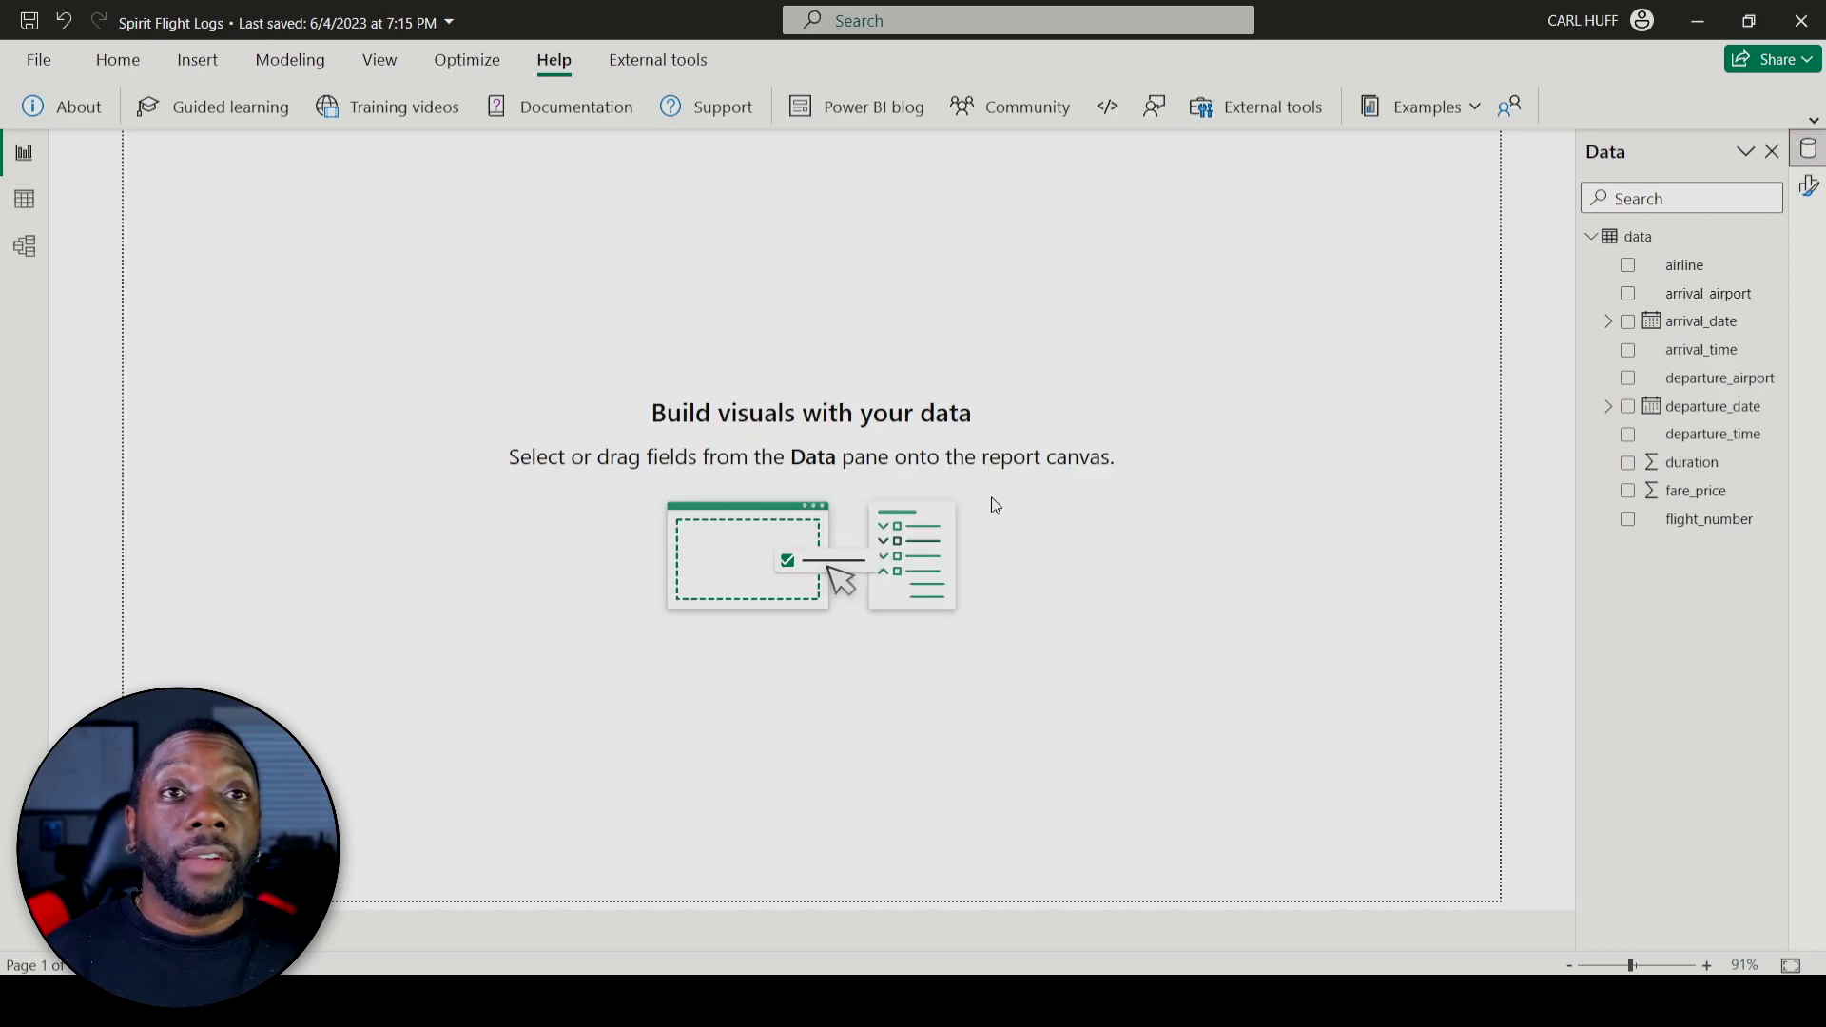
Step: Open Quick measure on its Suggestions with Copilot tab from the Home ribbon
click(148, 56)
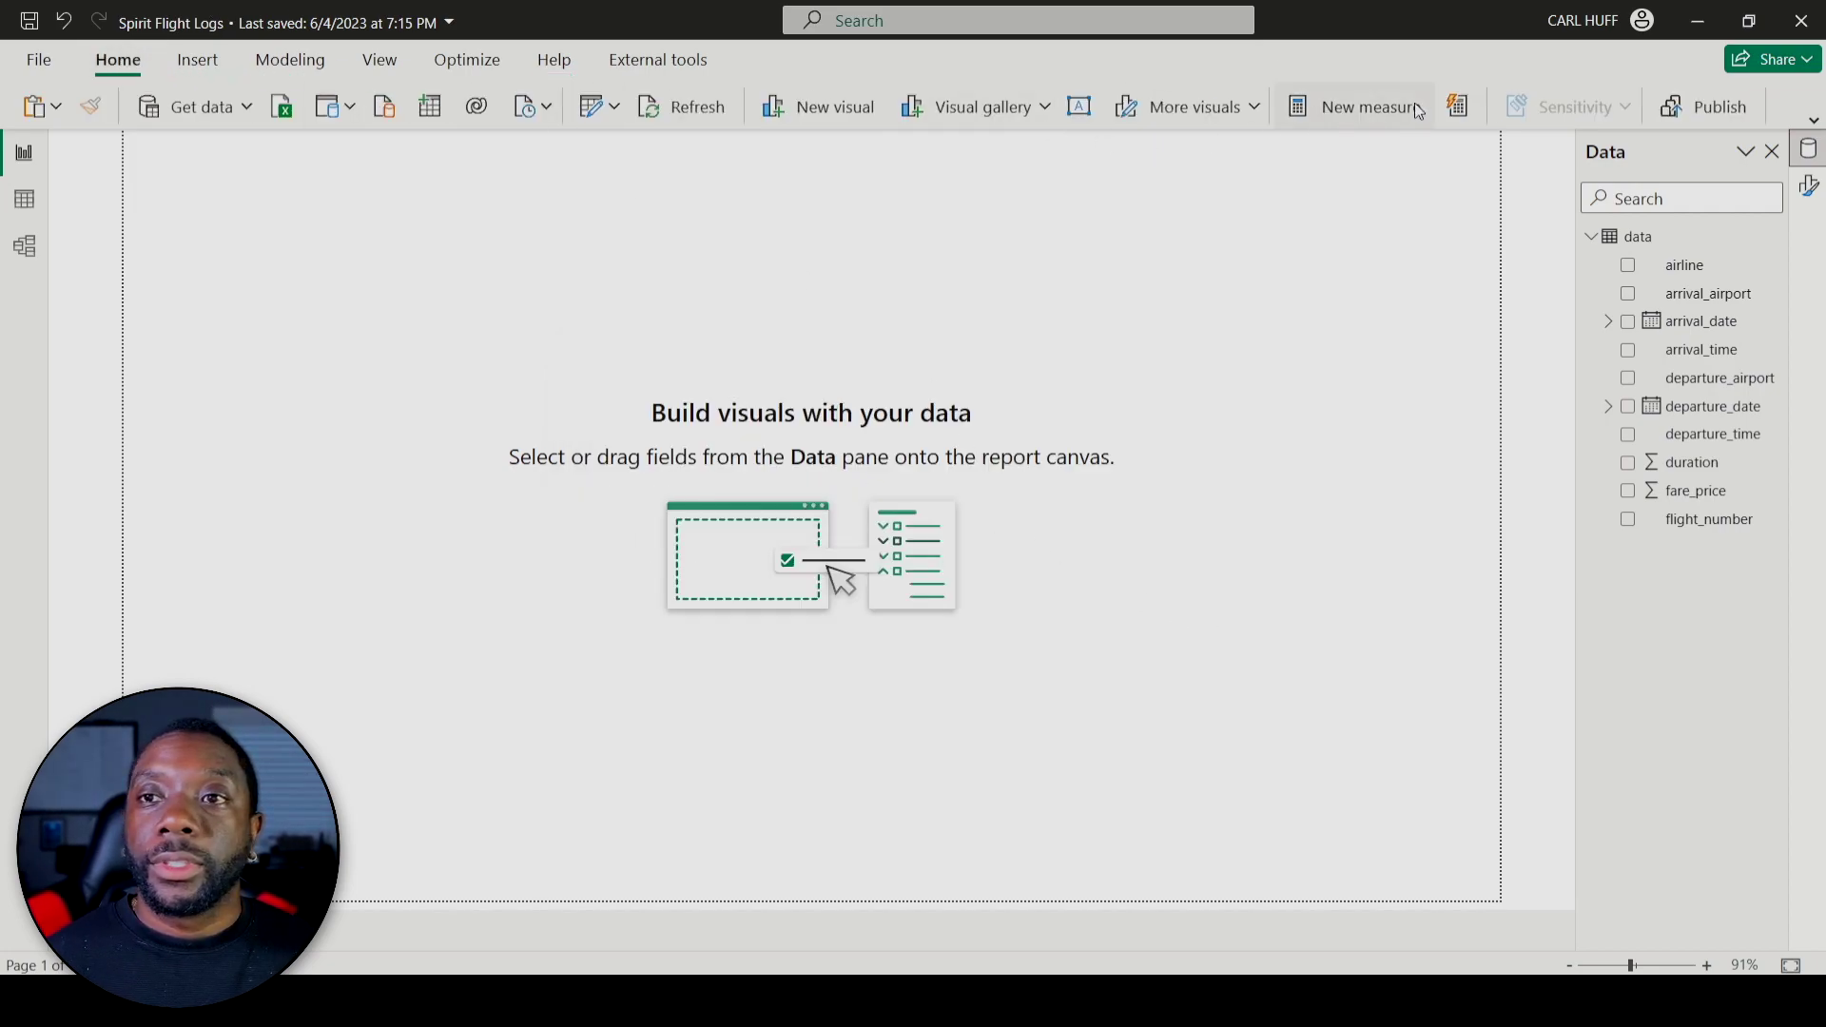
click(1458, 109)
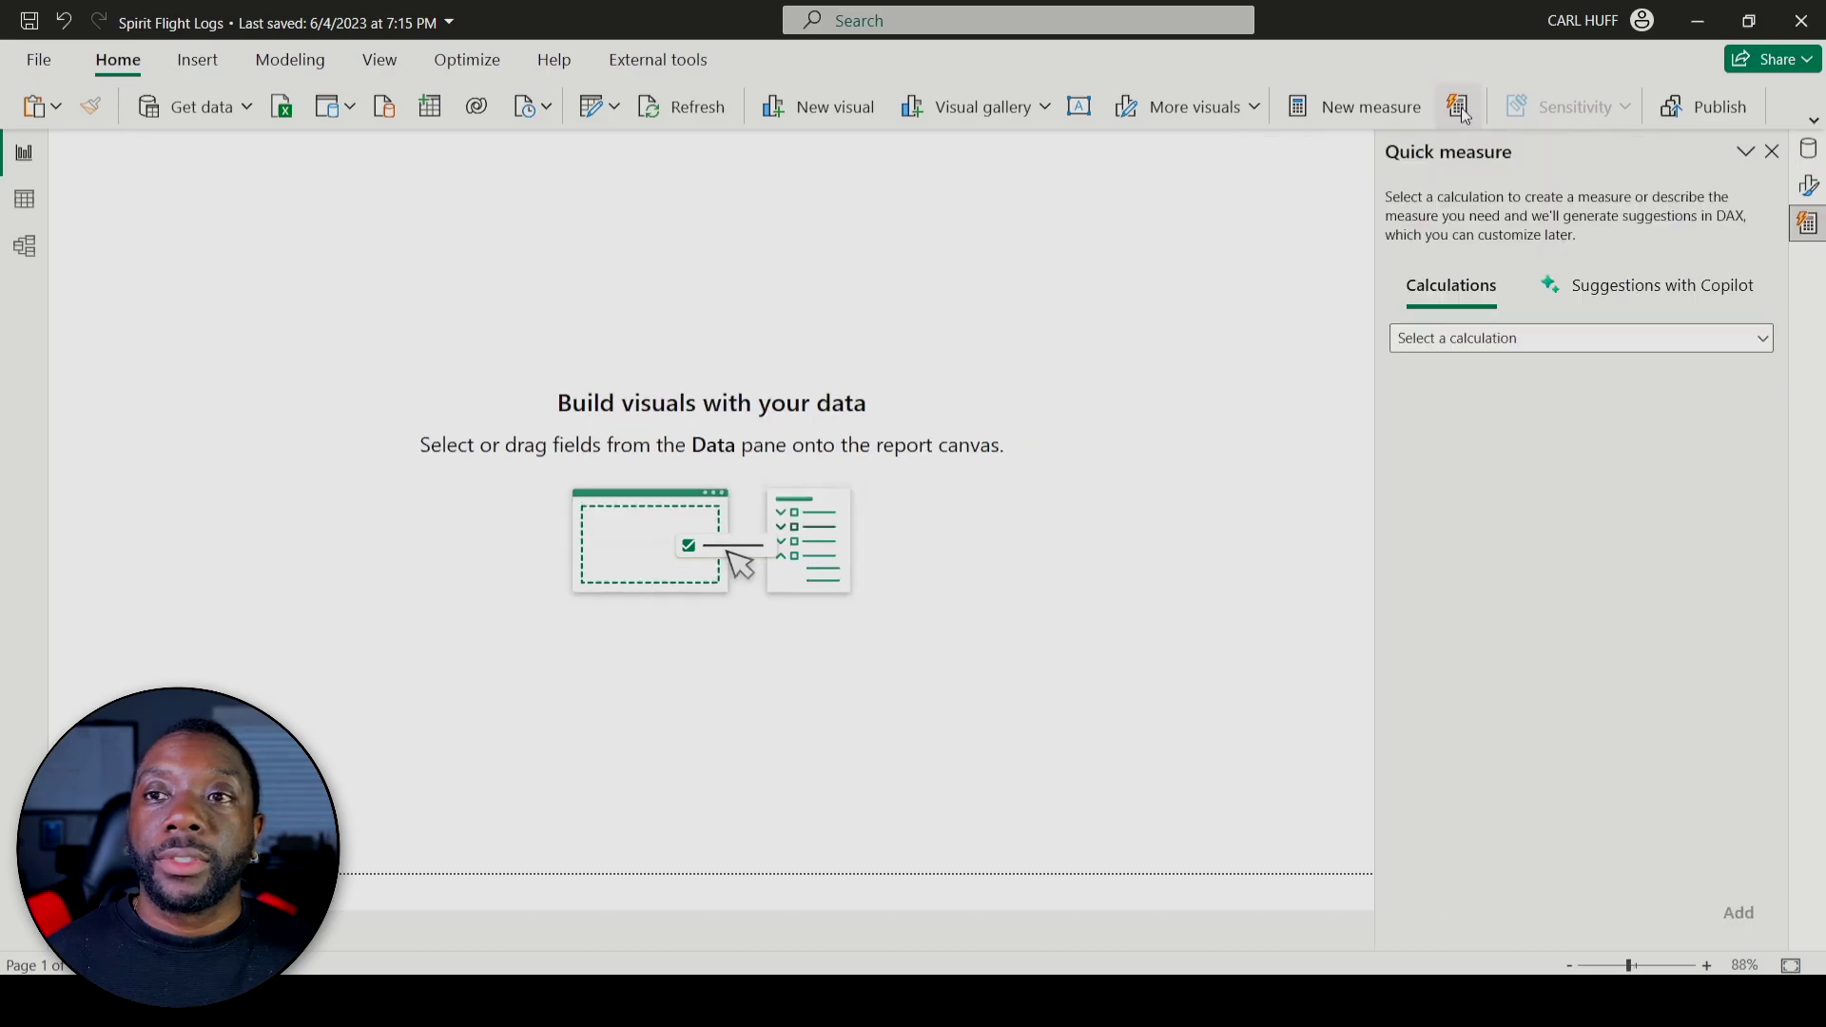
click(1599, 292)
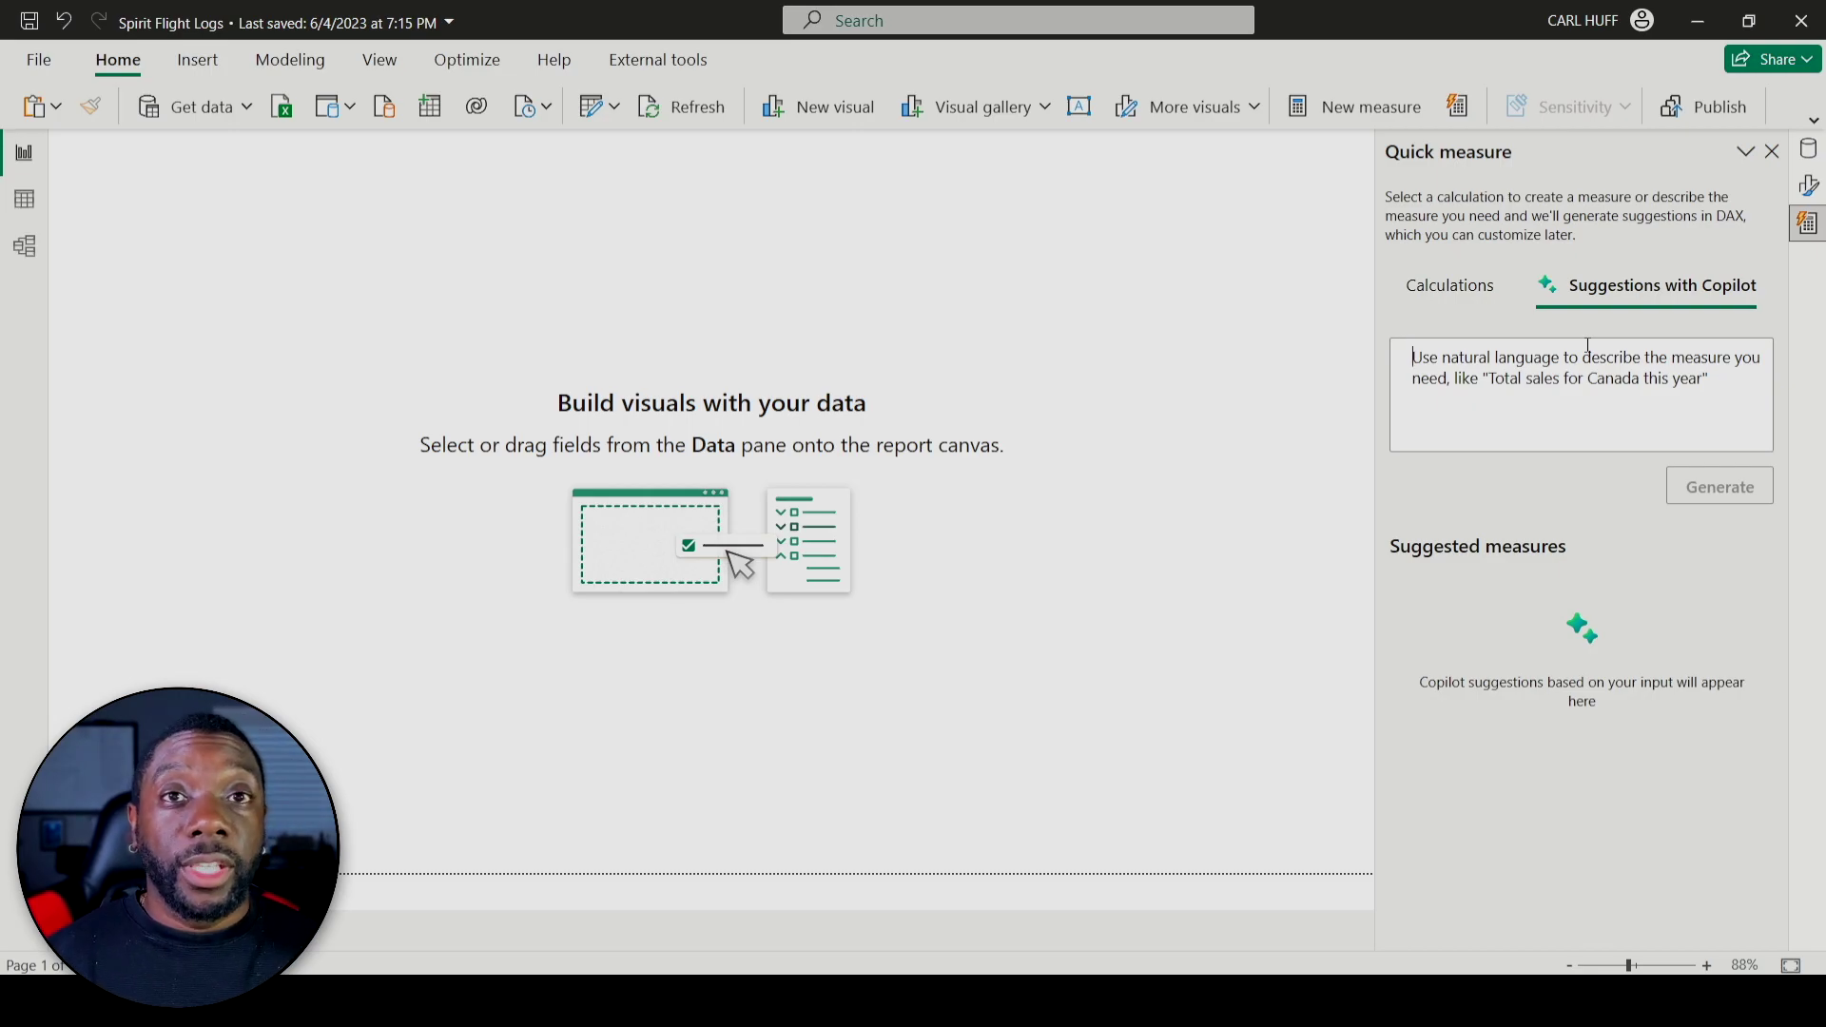
text(toat)
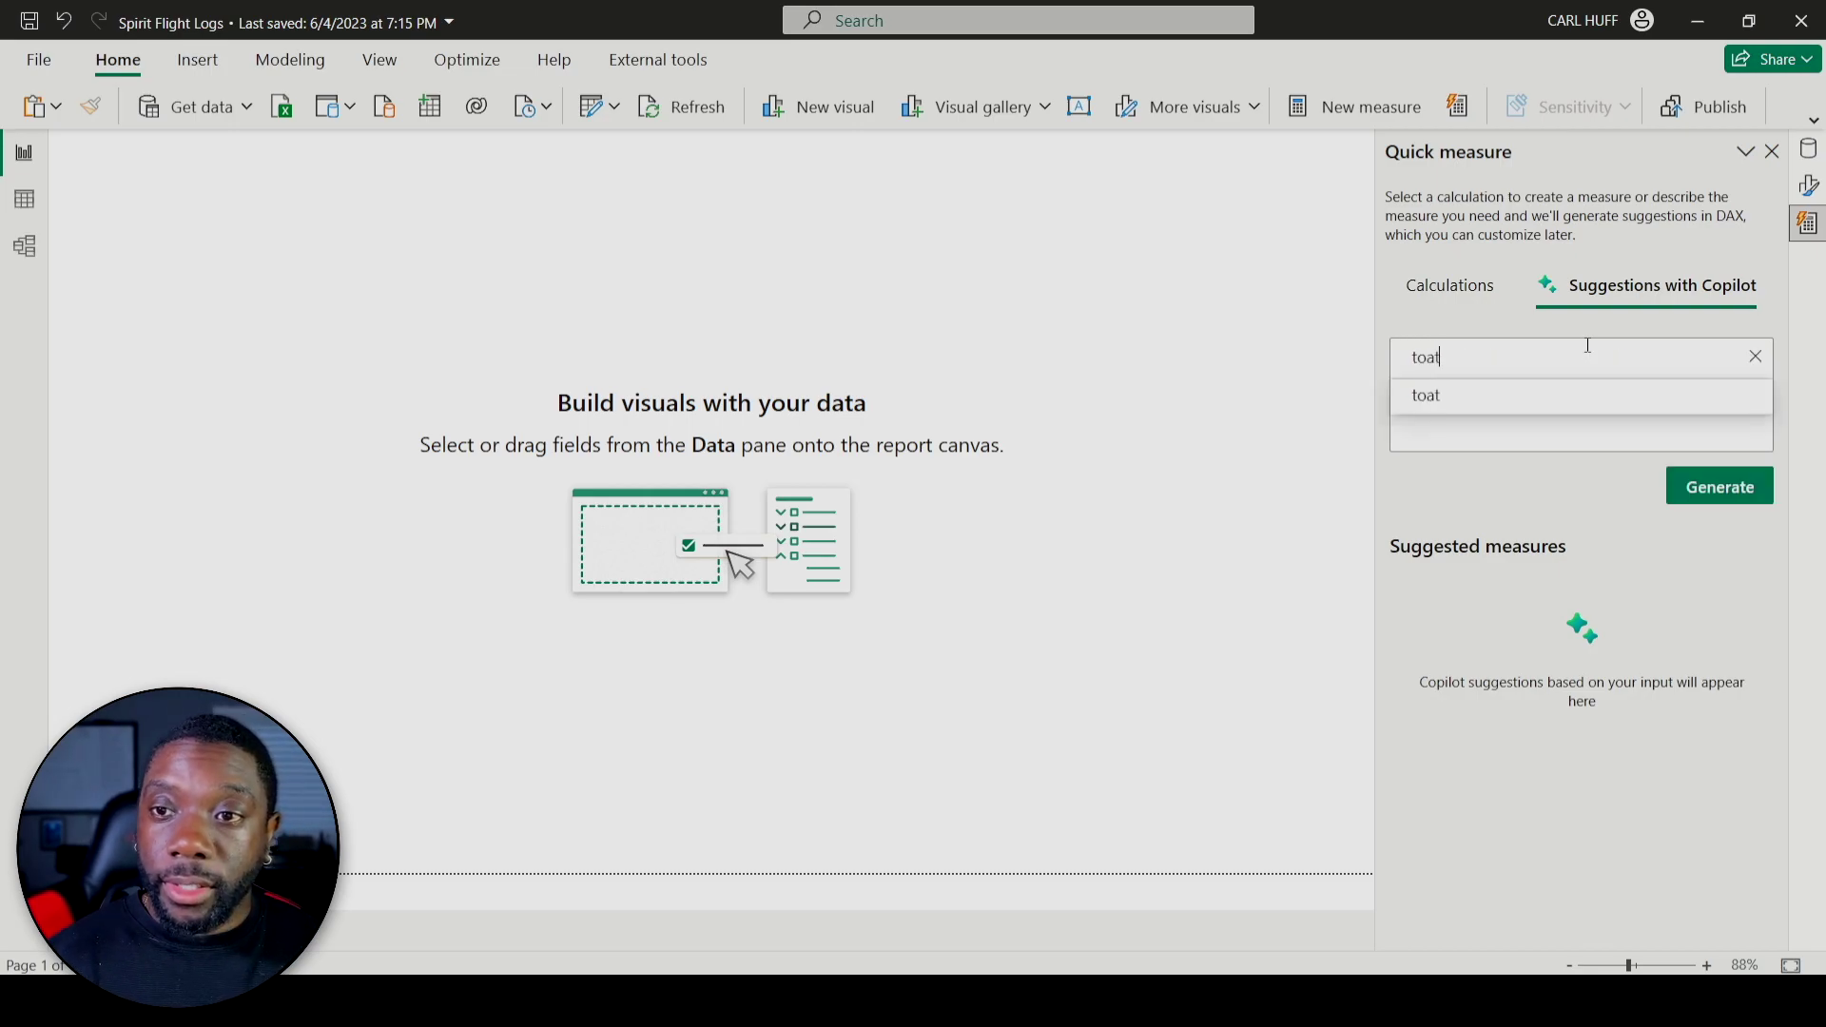
Step: Ask Copilot for 'total flights this year' and get a year-to-date flight count previewing 839
key(BackSpace)
key(BackSpace)
text(tal )
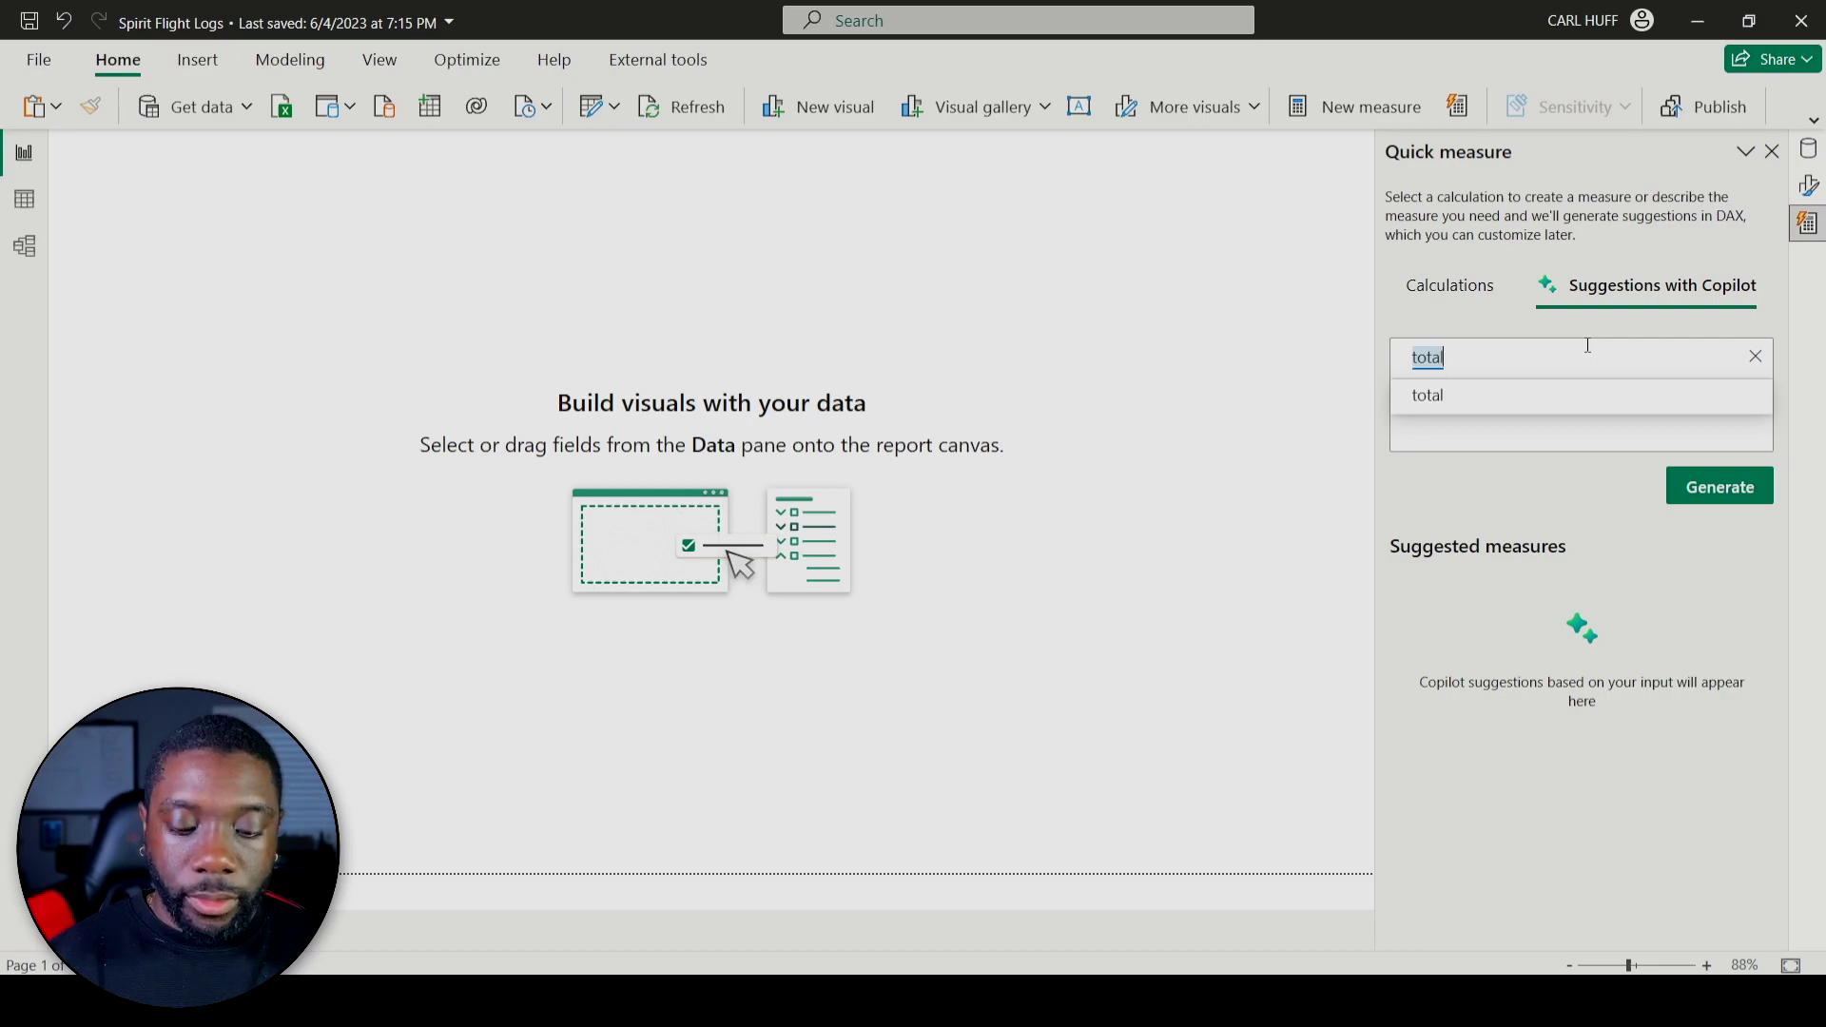
text(flights)
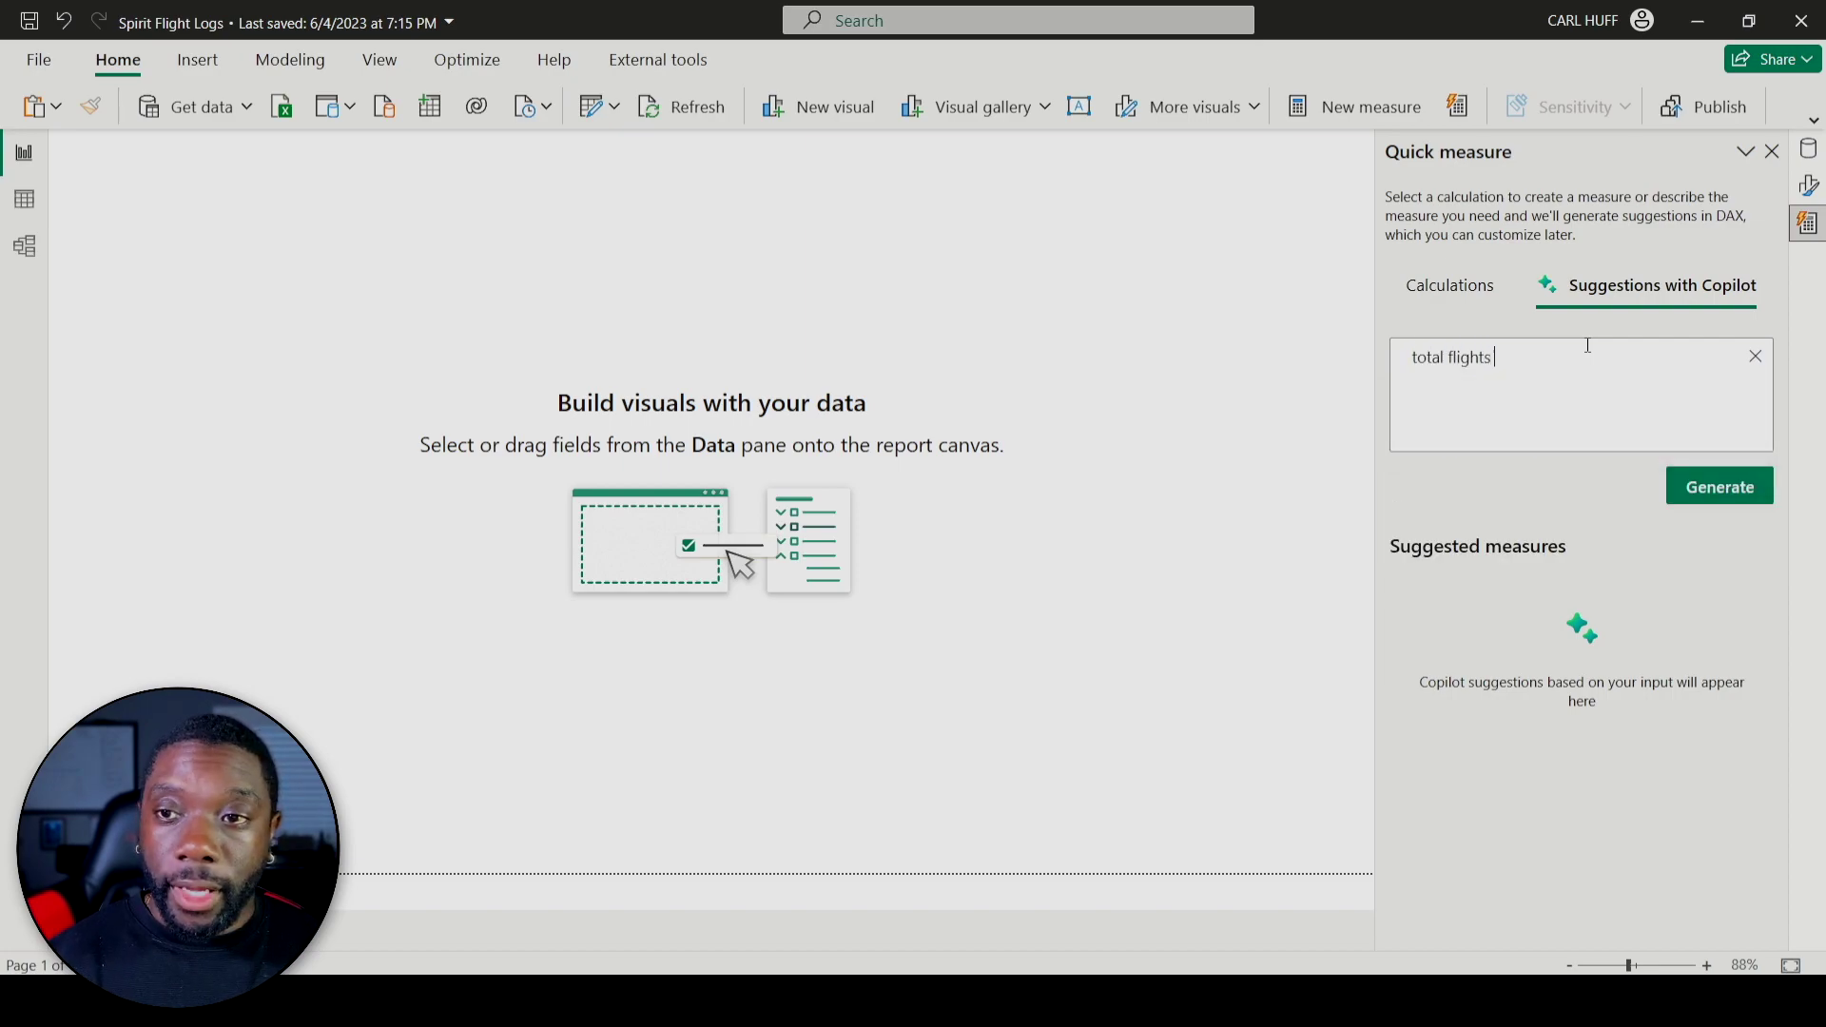
text( this year)
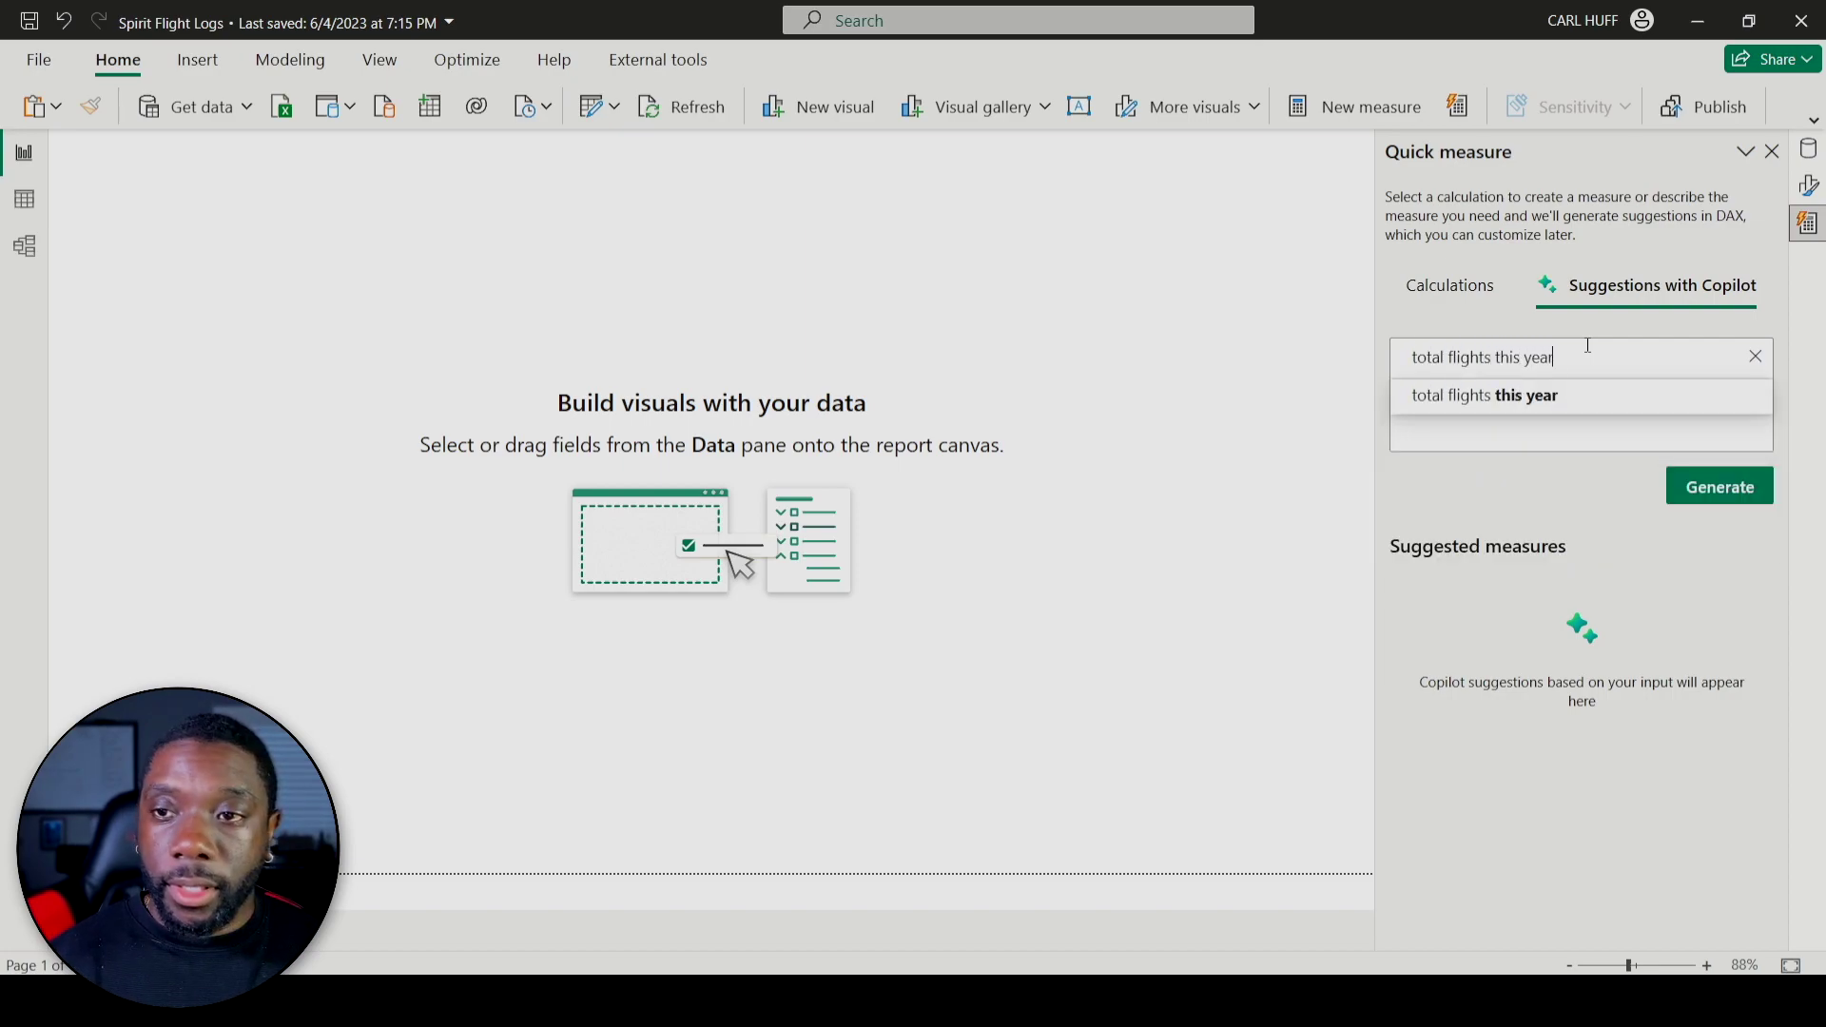
key(Escape)
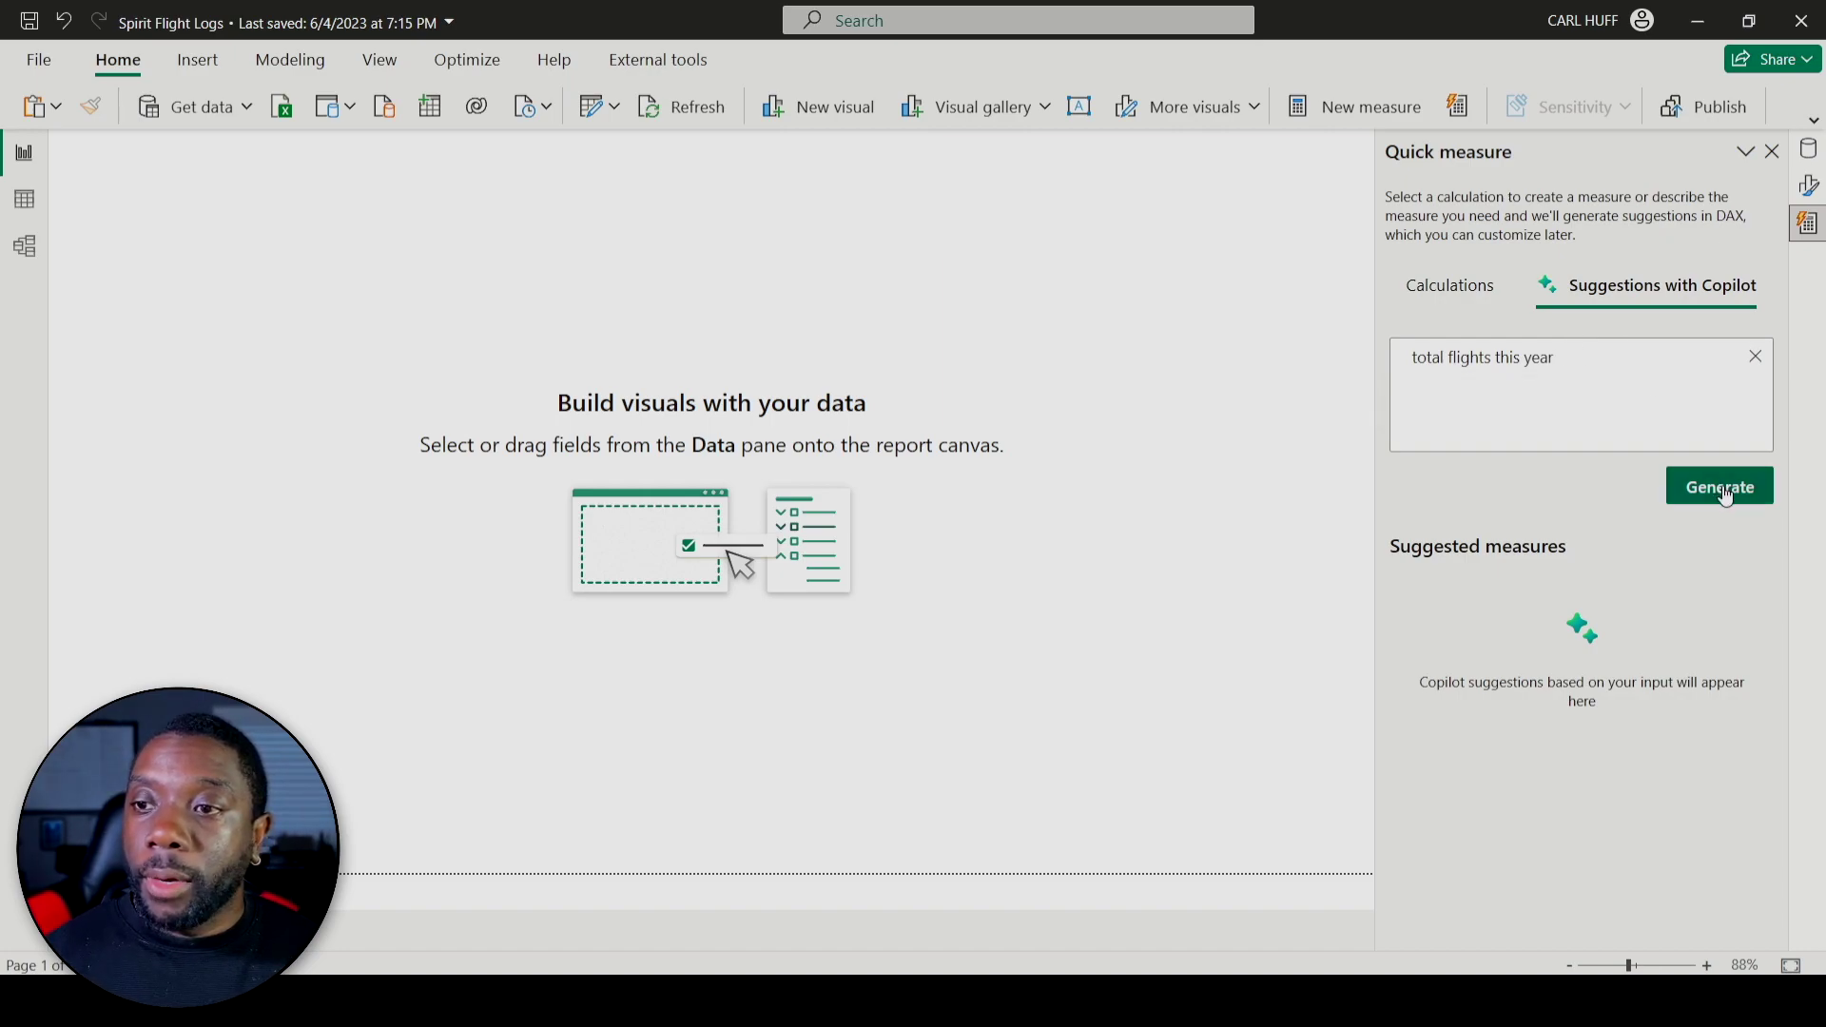
click(1723, 490)
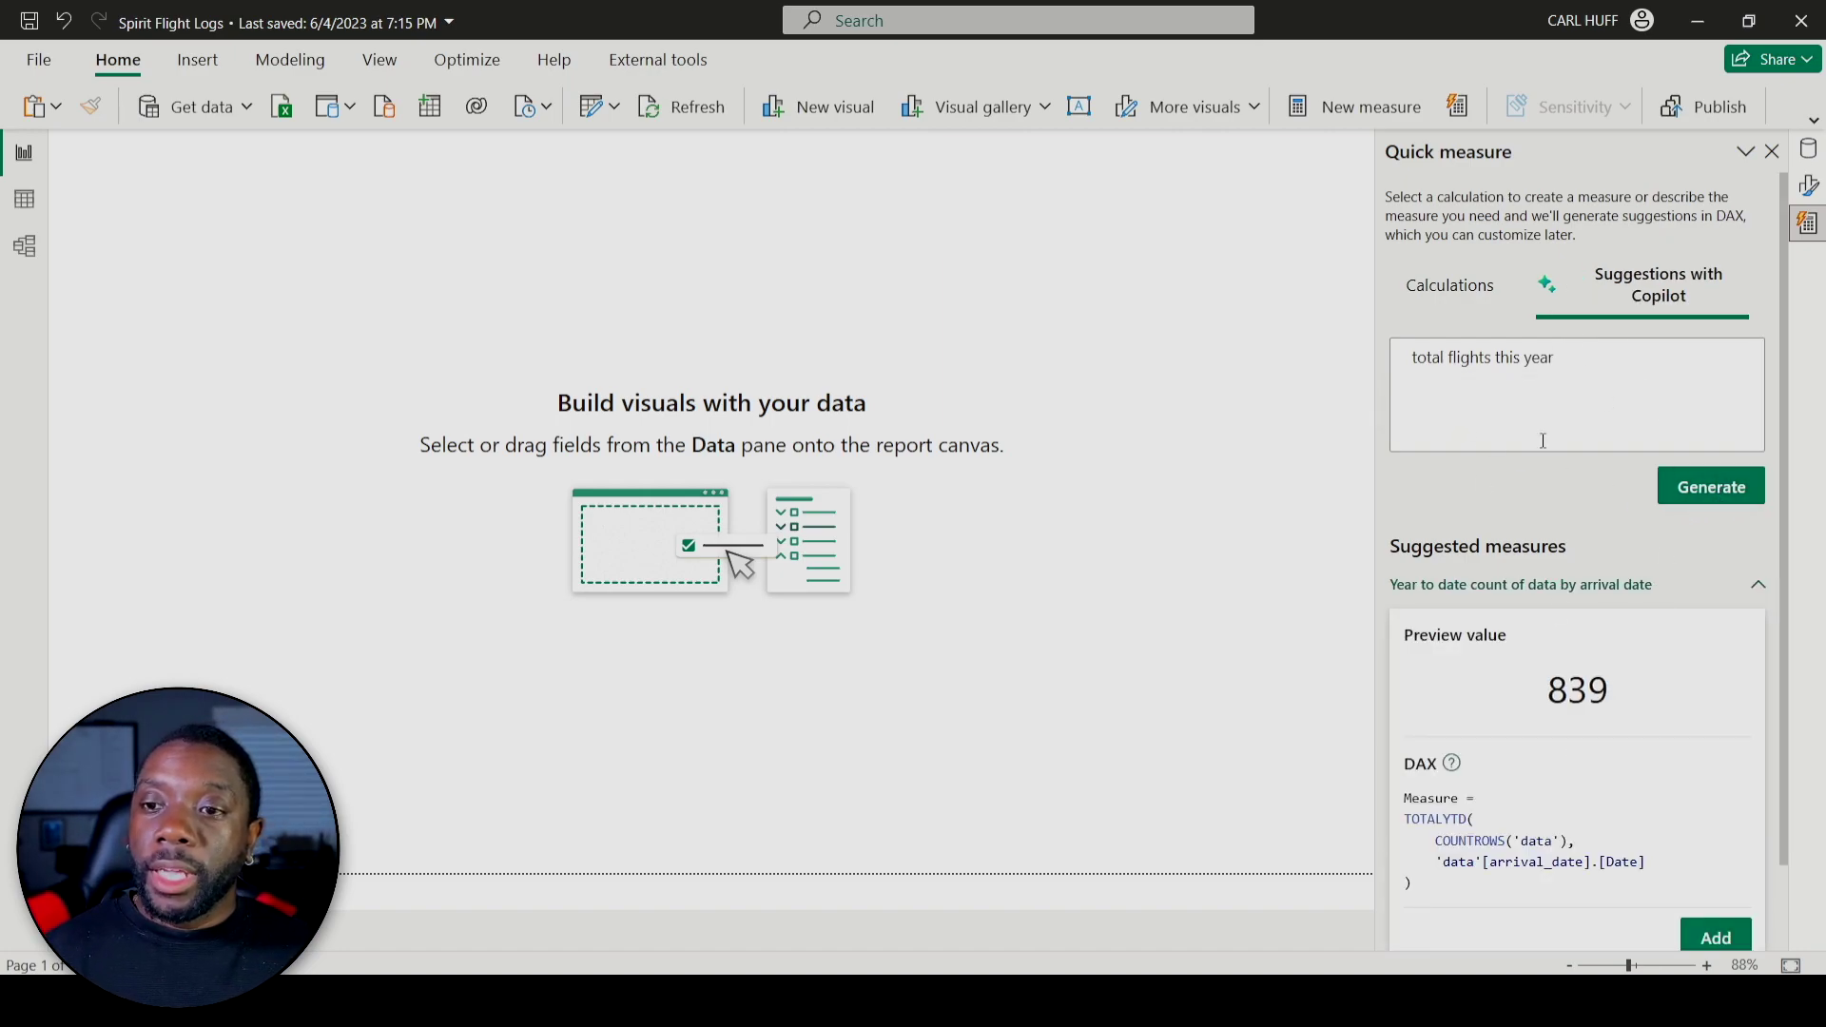
scroll(1504, 660, down, 1)
scroll(1505, 659, down, 1)
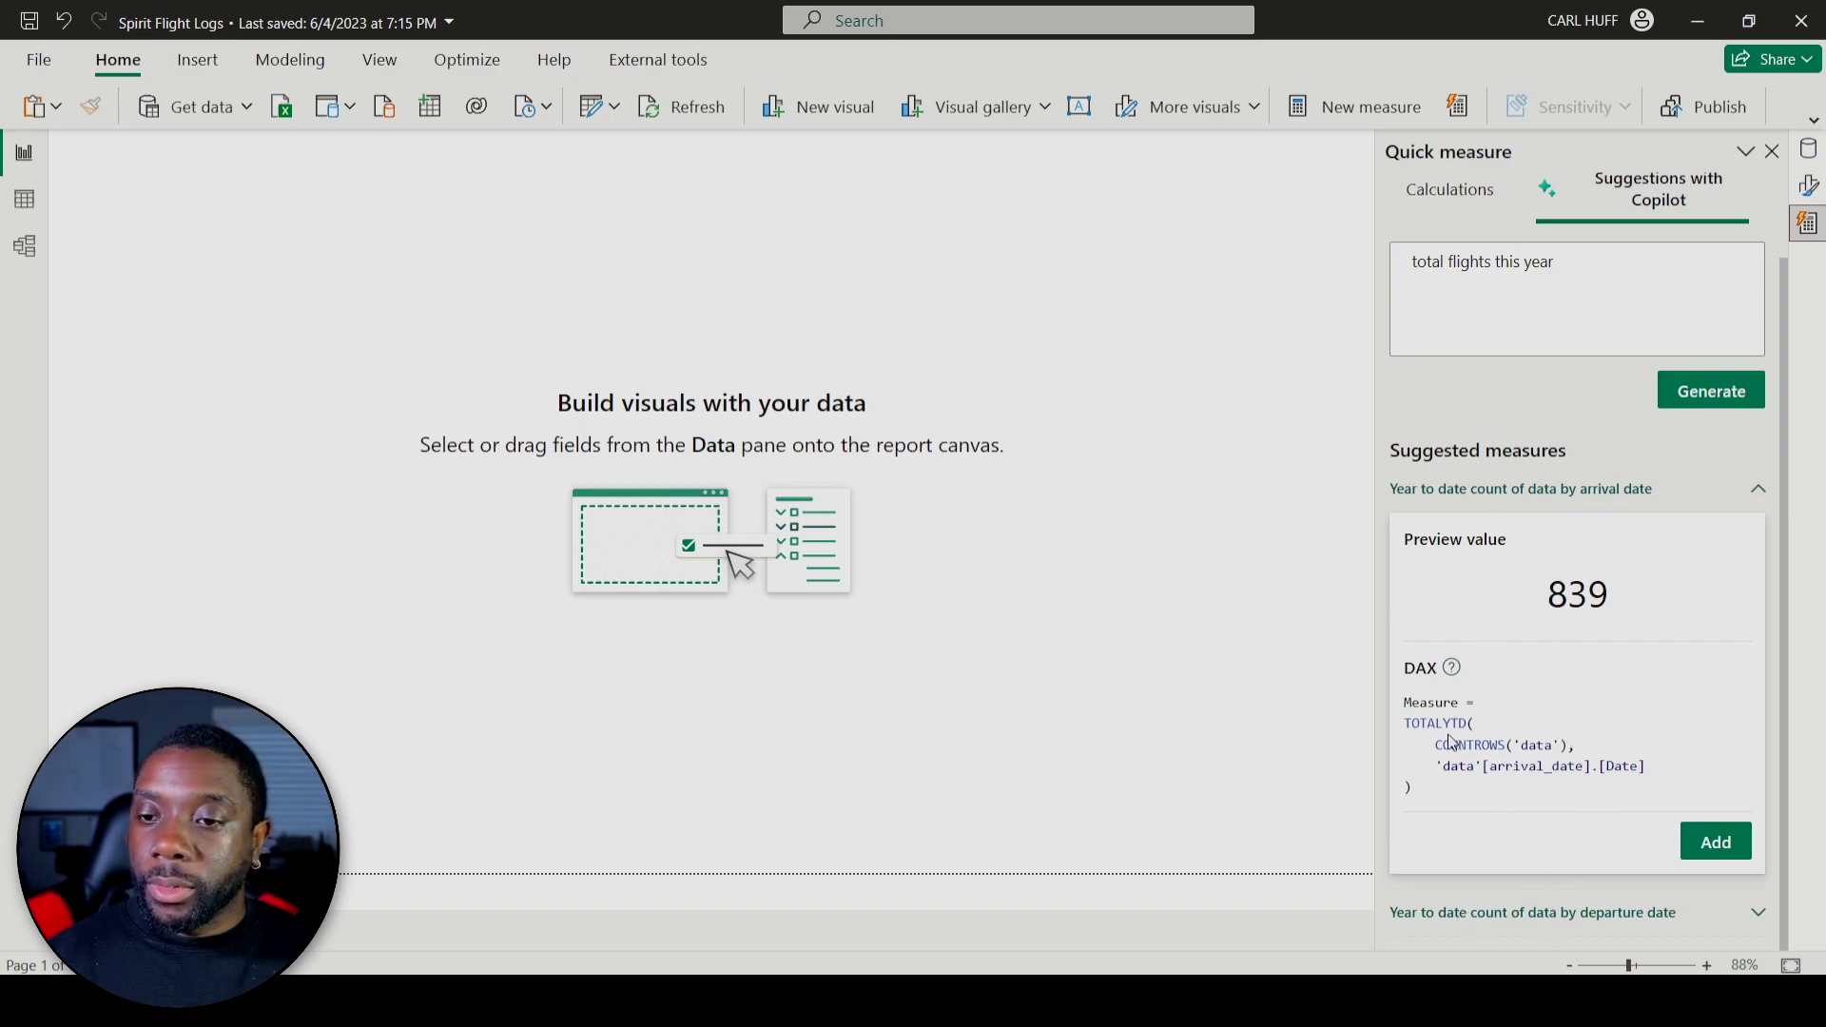
Step: Add the suggested TOTALYTD measure and rename it 'Flights this year'
click(1715, 839)
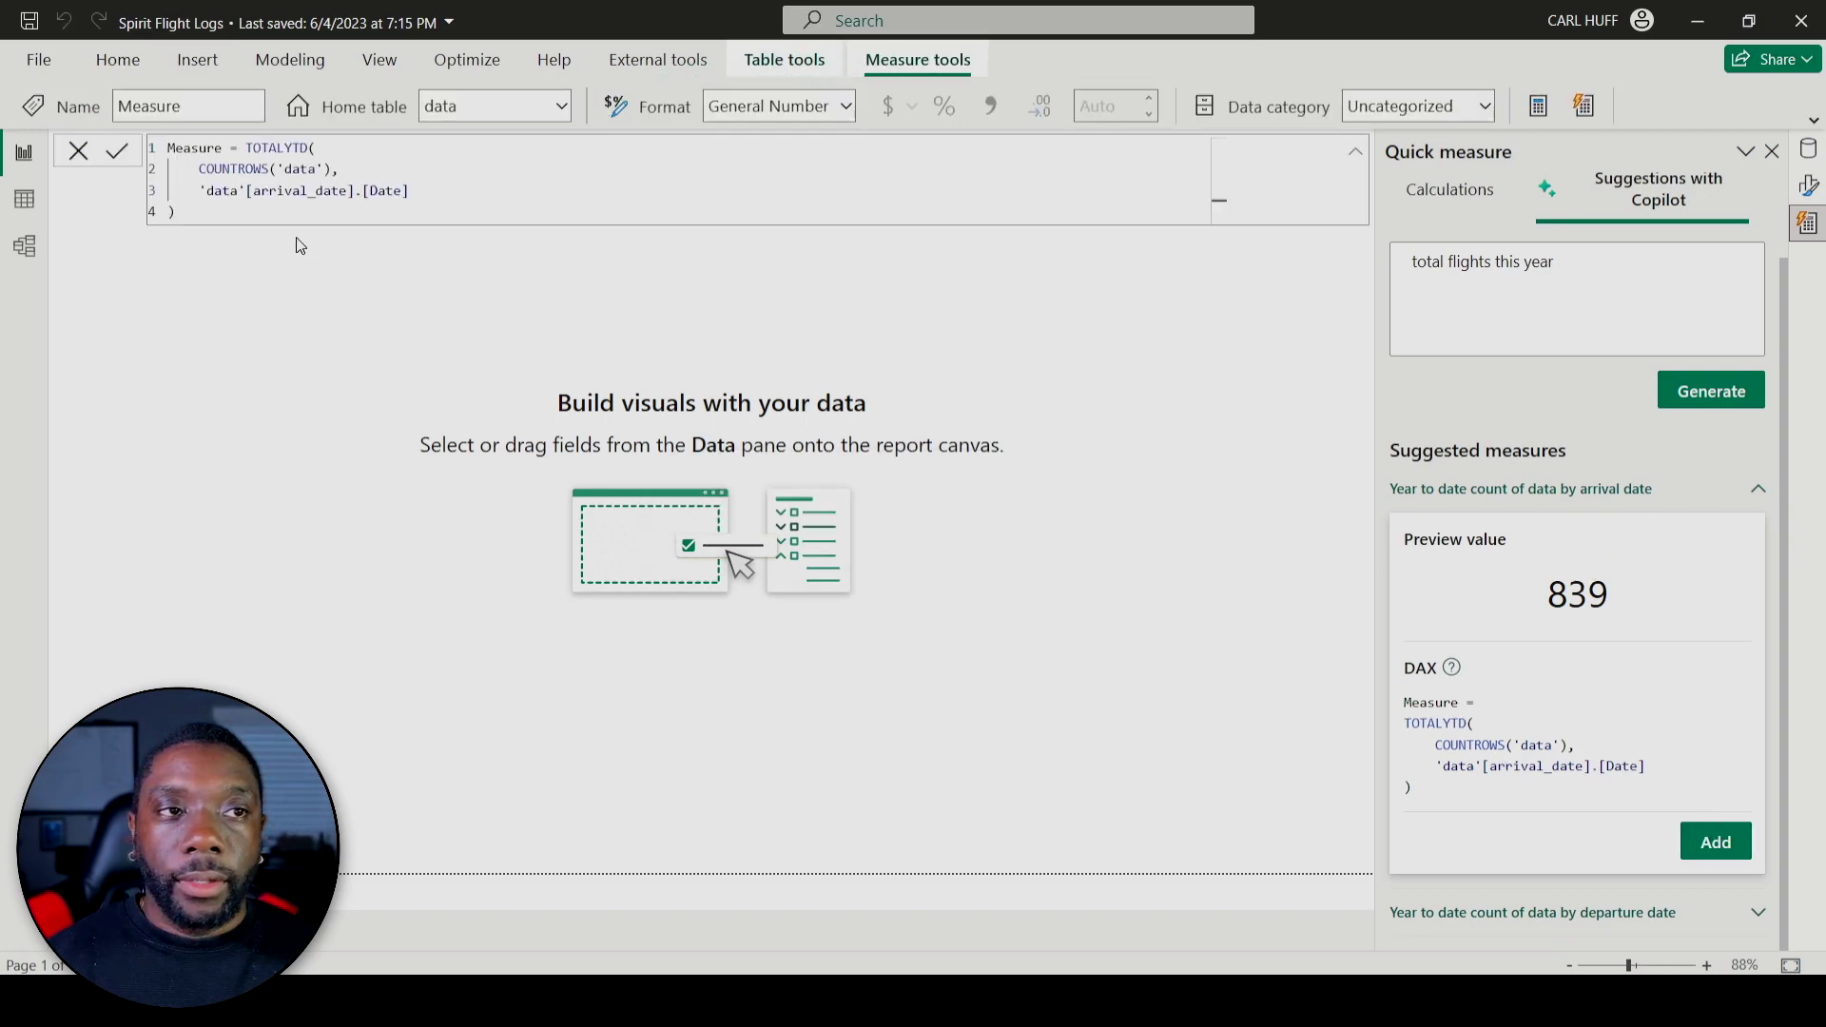
double_click(198, 149)
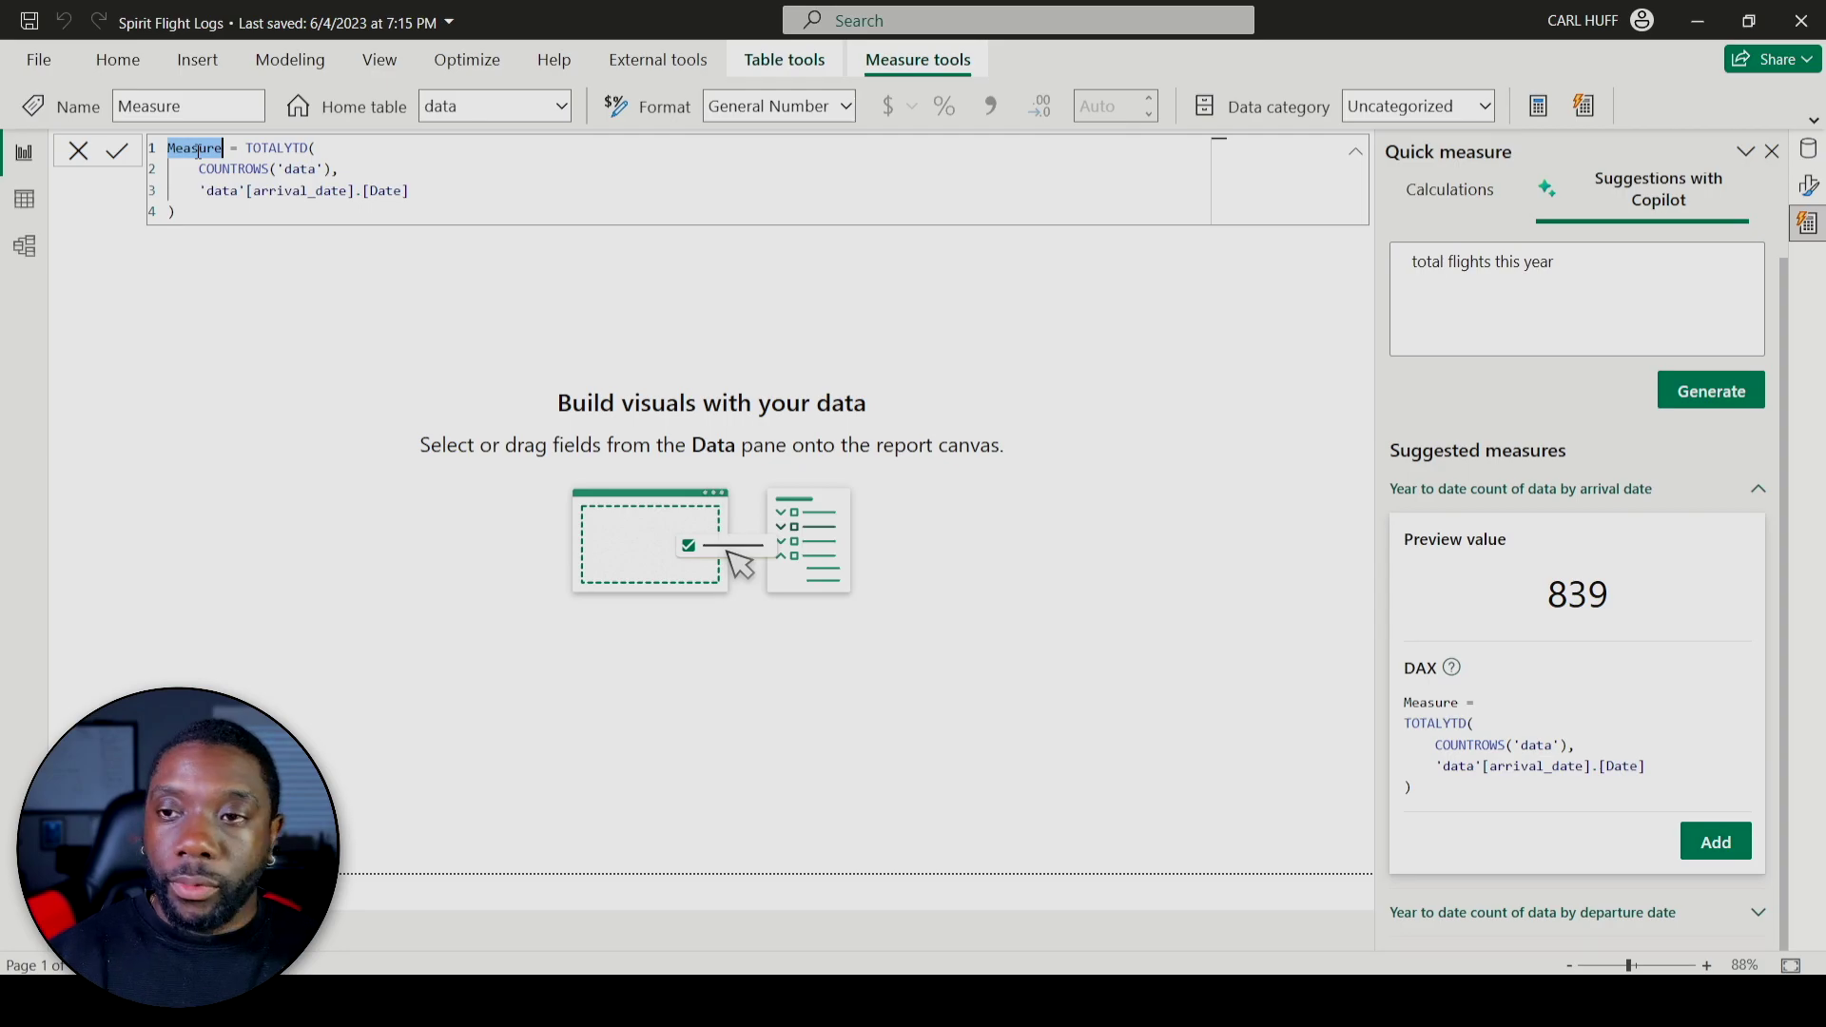
text(Fligh)
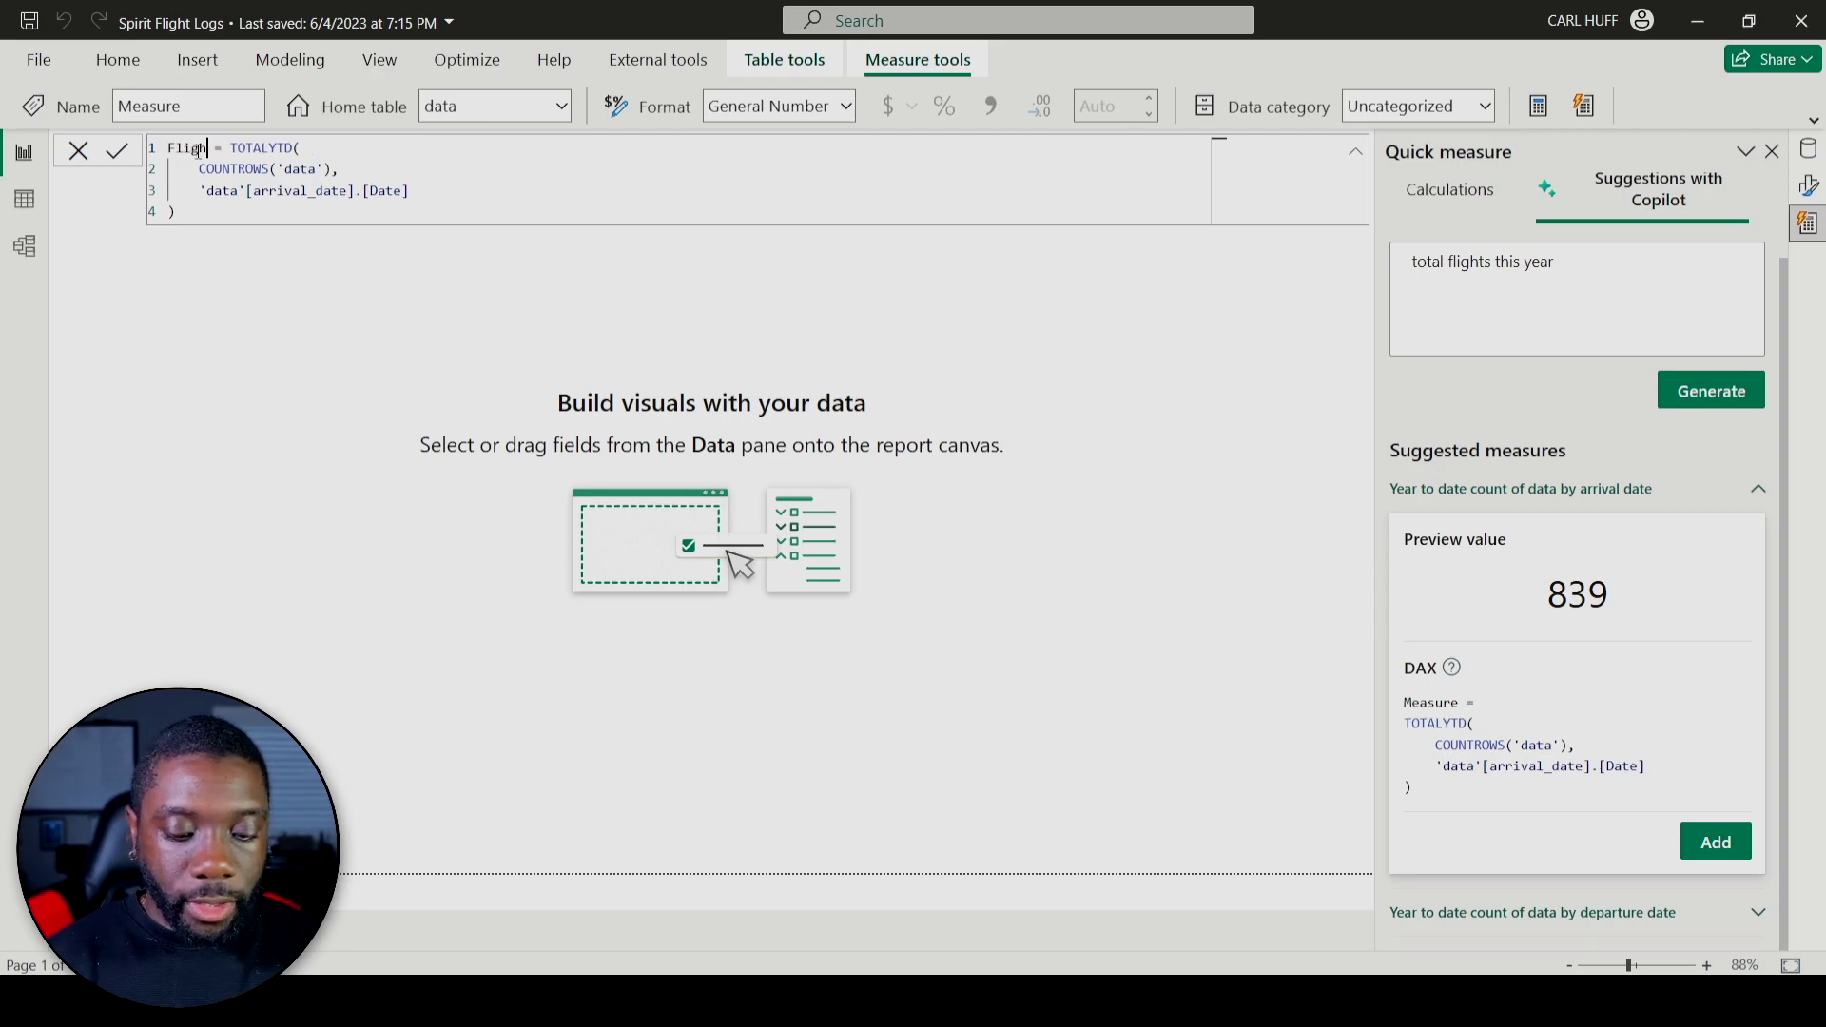
text(ts this )
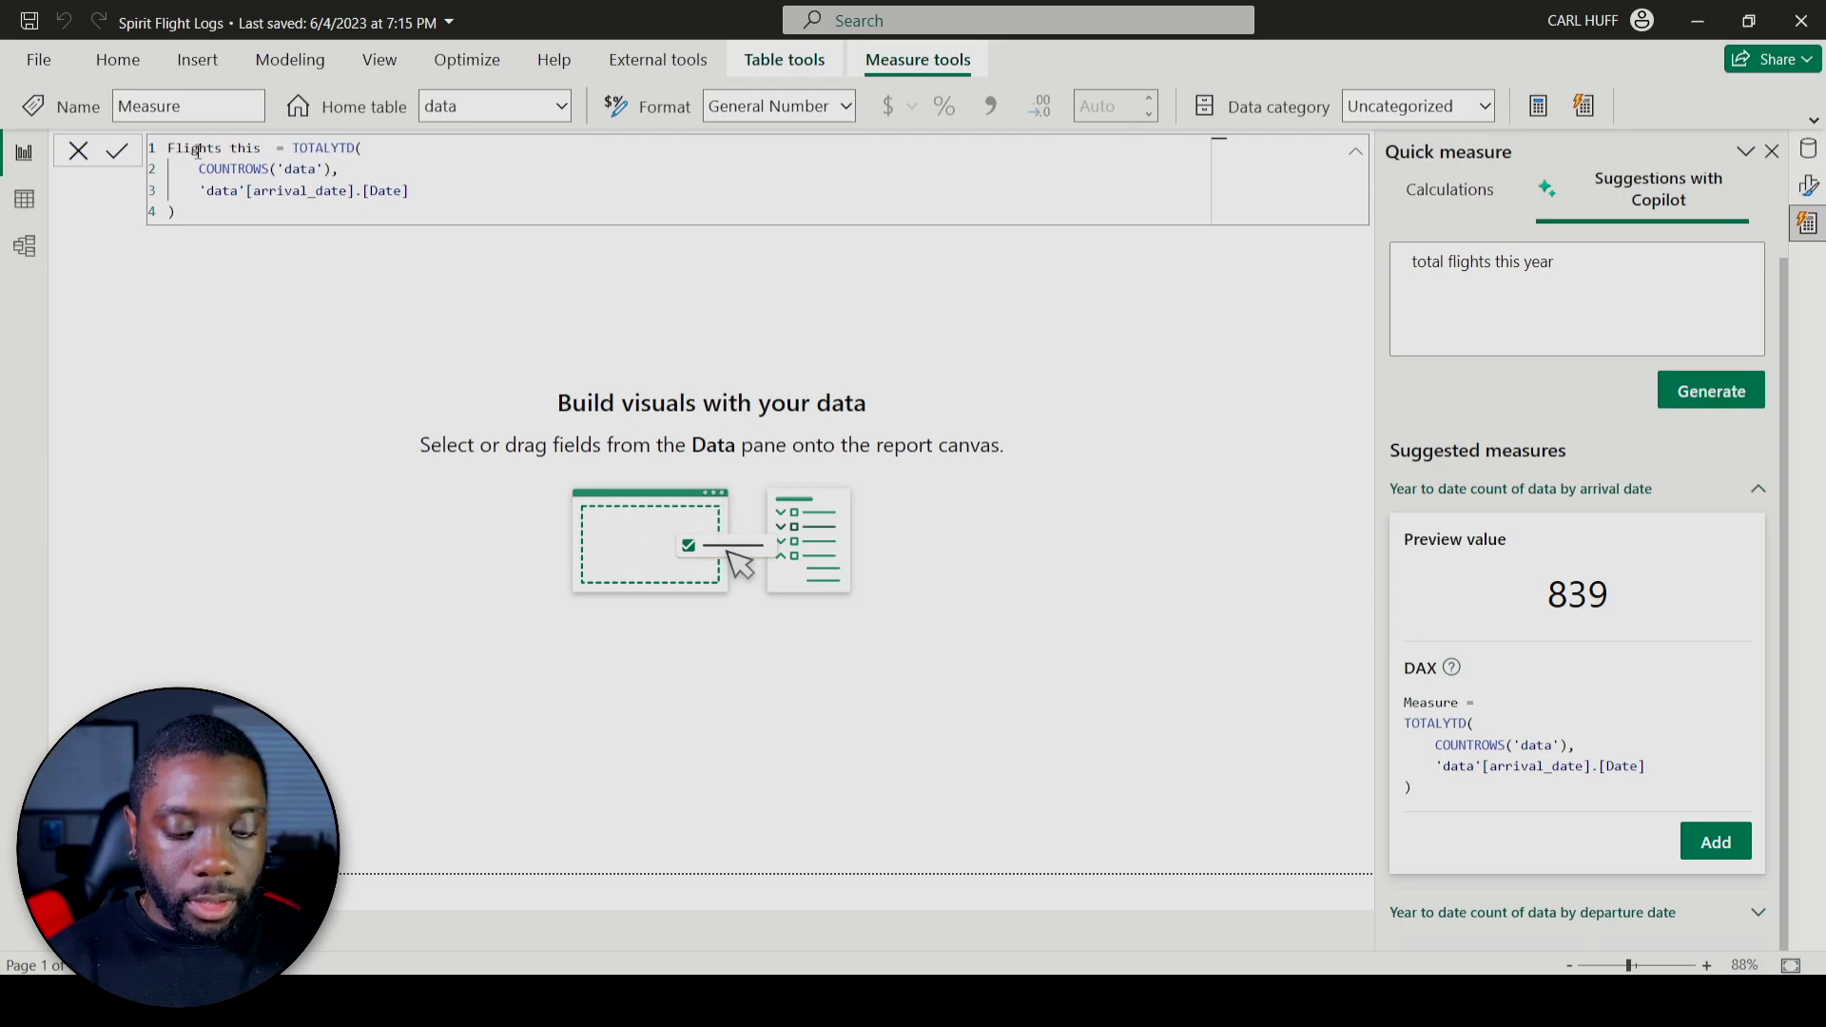
text(year)
key(Return)
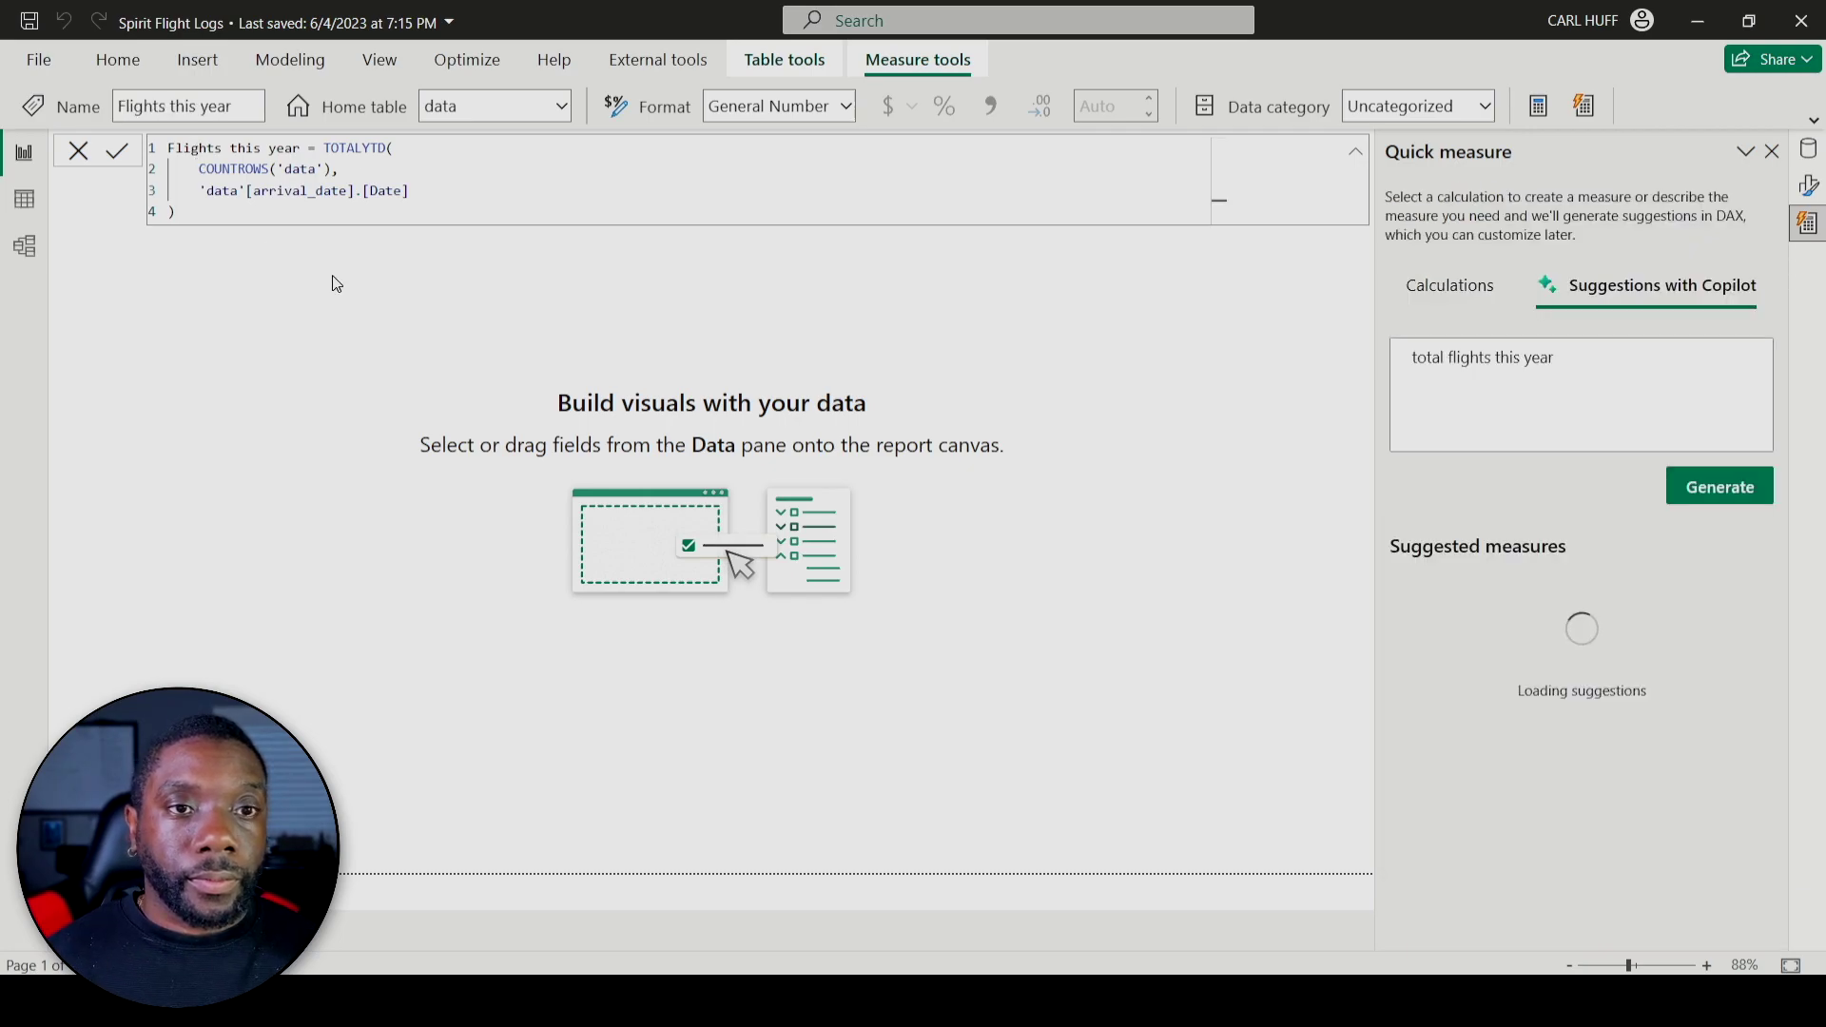
click(358, 320)
Step: Add a Card visual to the canvas and move it toward the centre
right_click(635, 436)
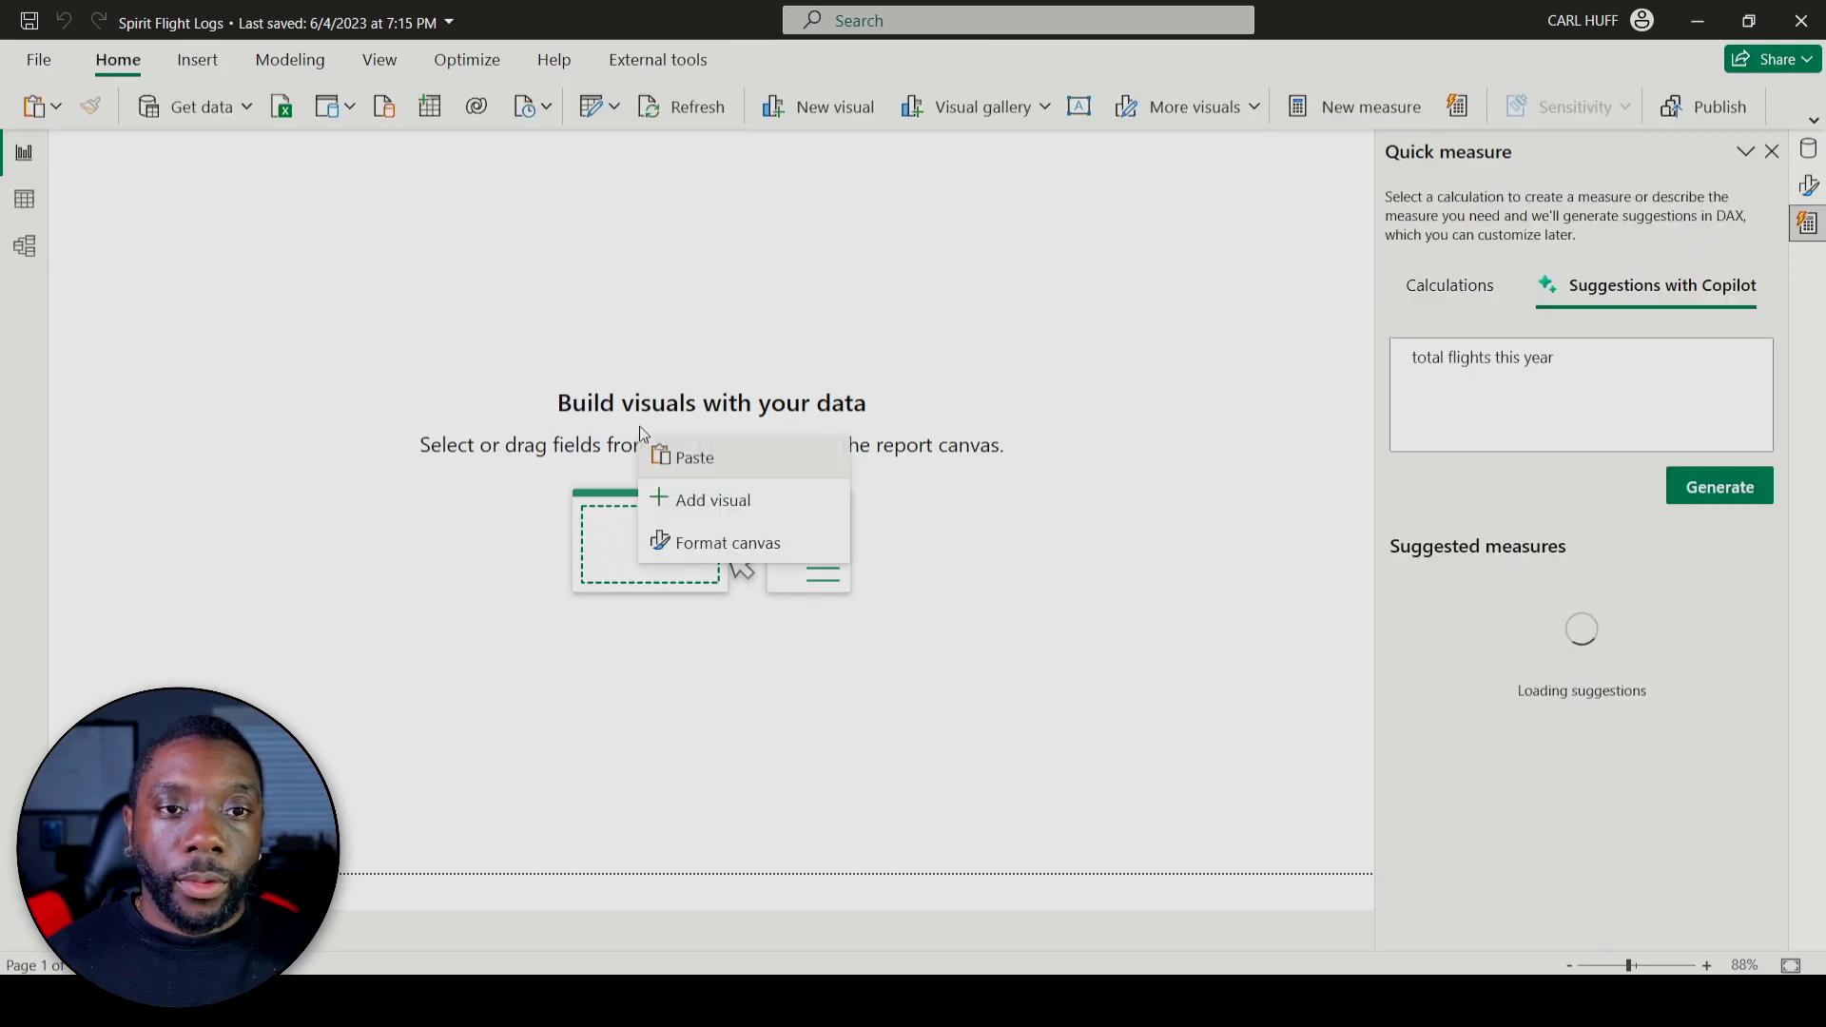
click(709, 500)
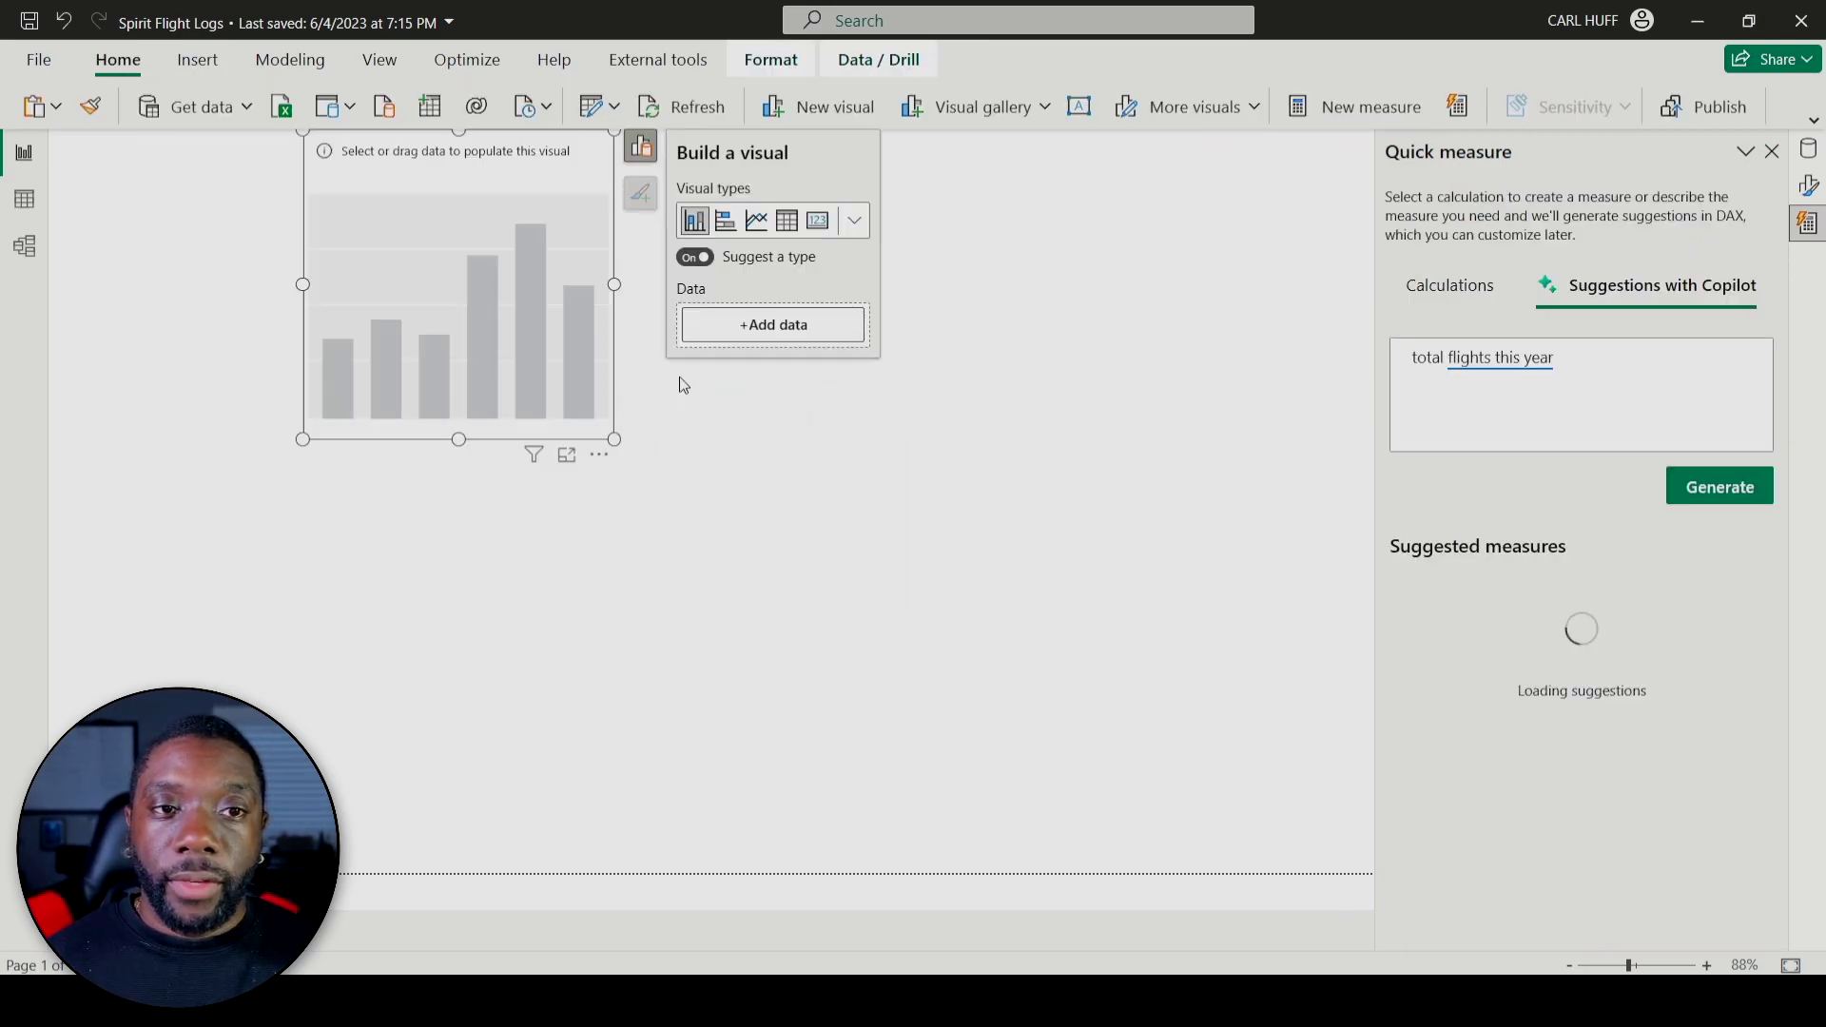
click(817, 223)
mouse_move(380, 171)
mouse_down()
mouse_move(581, 604)
mouse_move(580, 404)
mouse_up()
Step: Put the Flights this year measure on the card, then resize and reposition it
click(1017, 559)
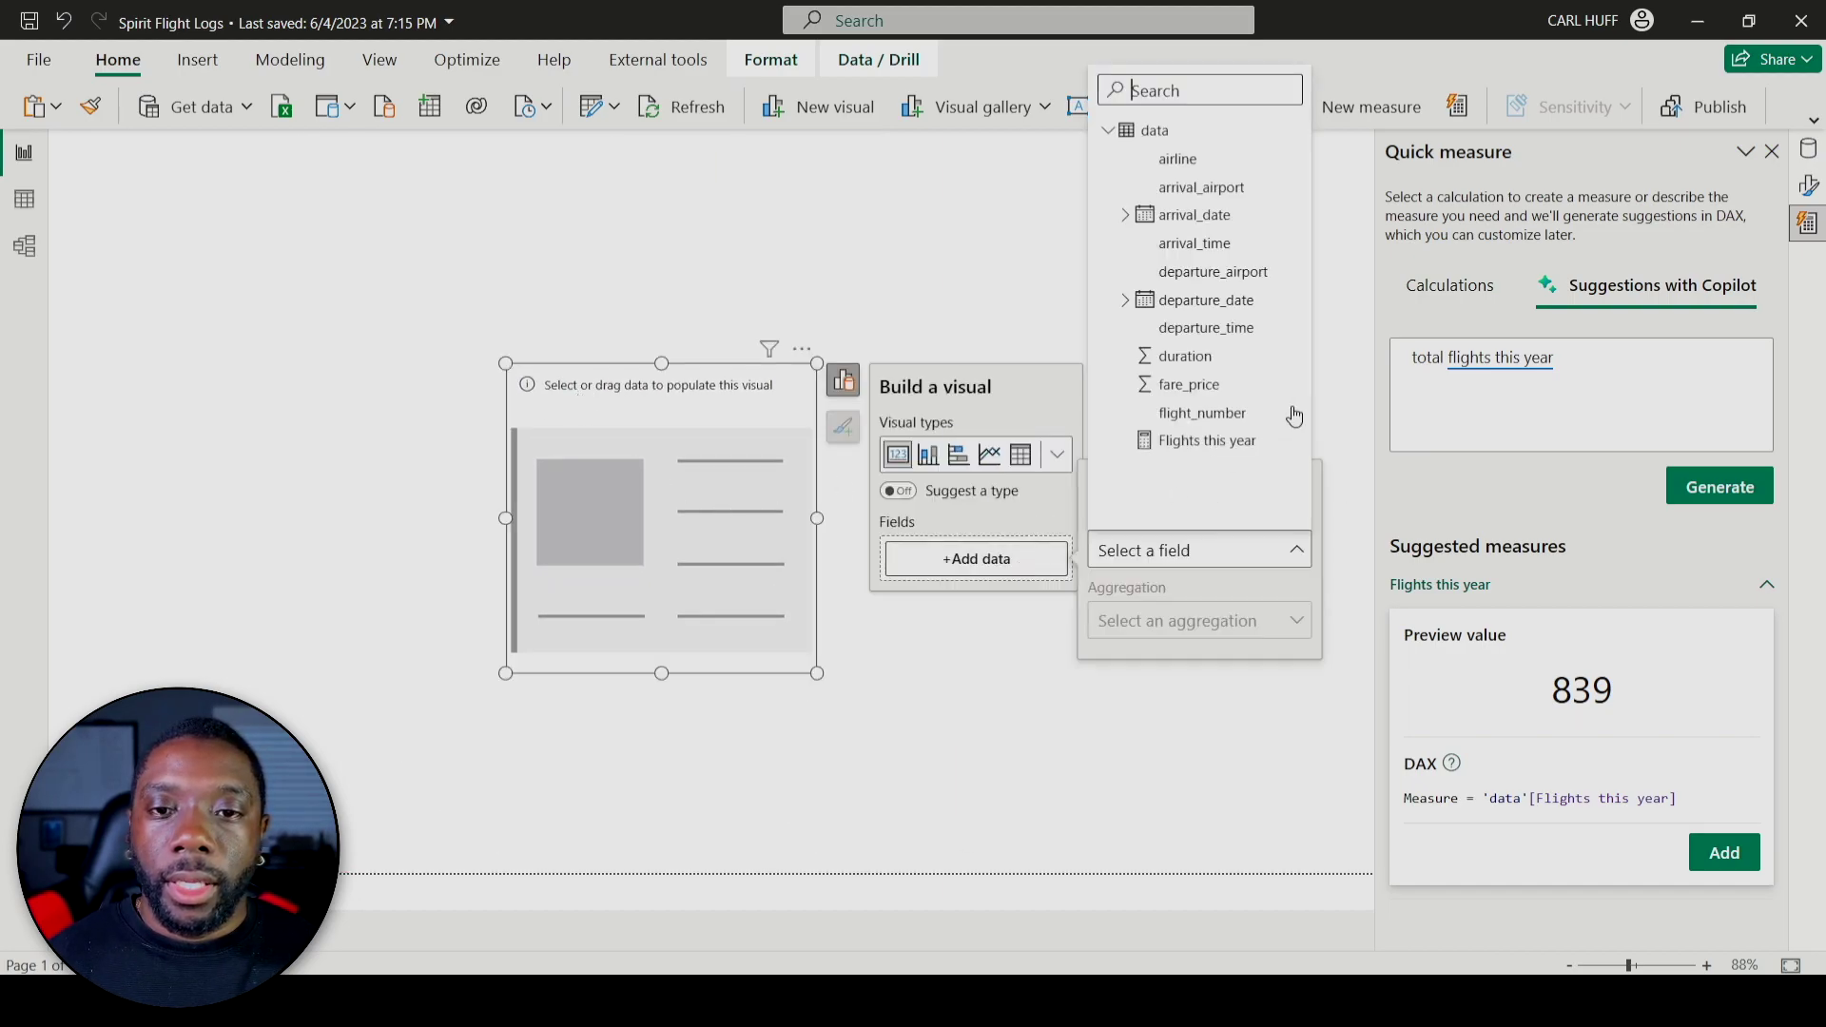
click(1198, 440)
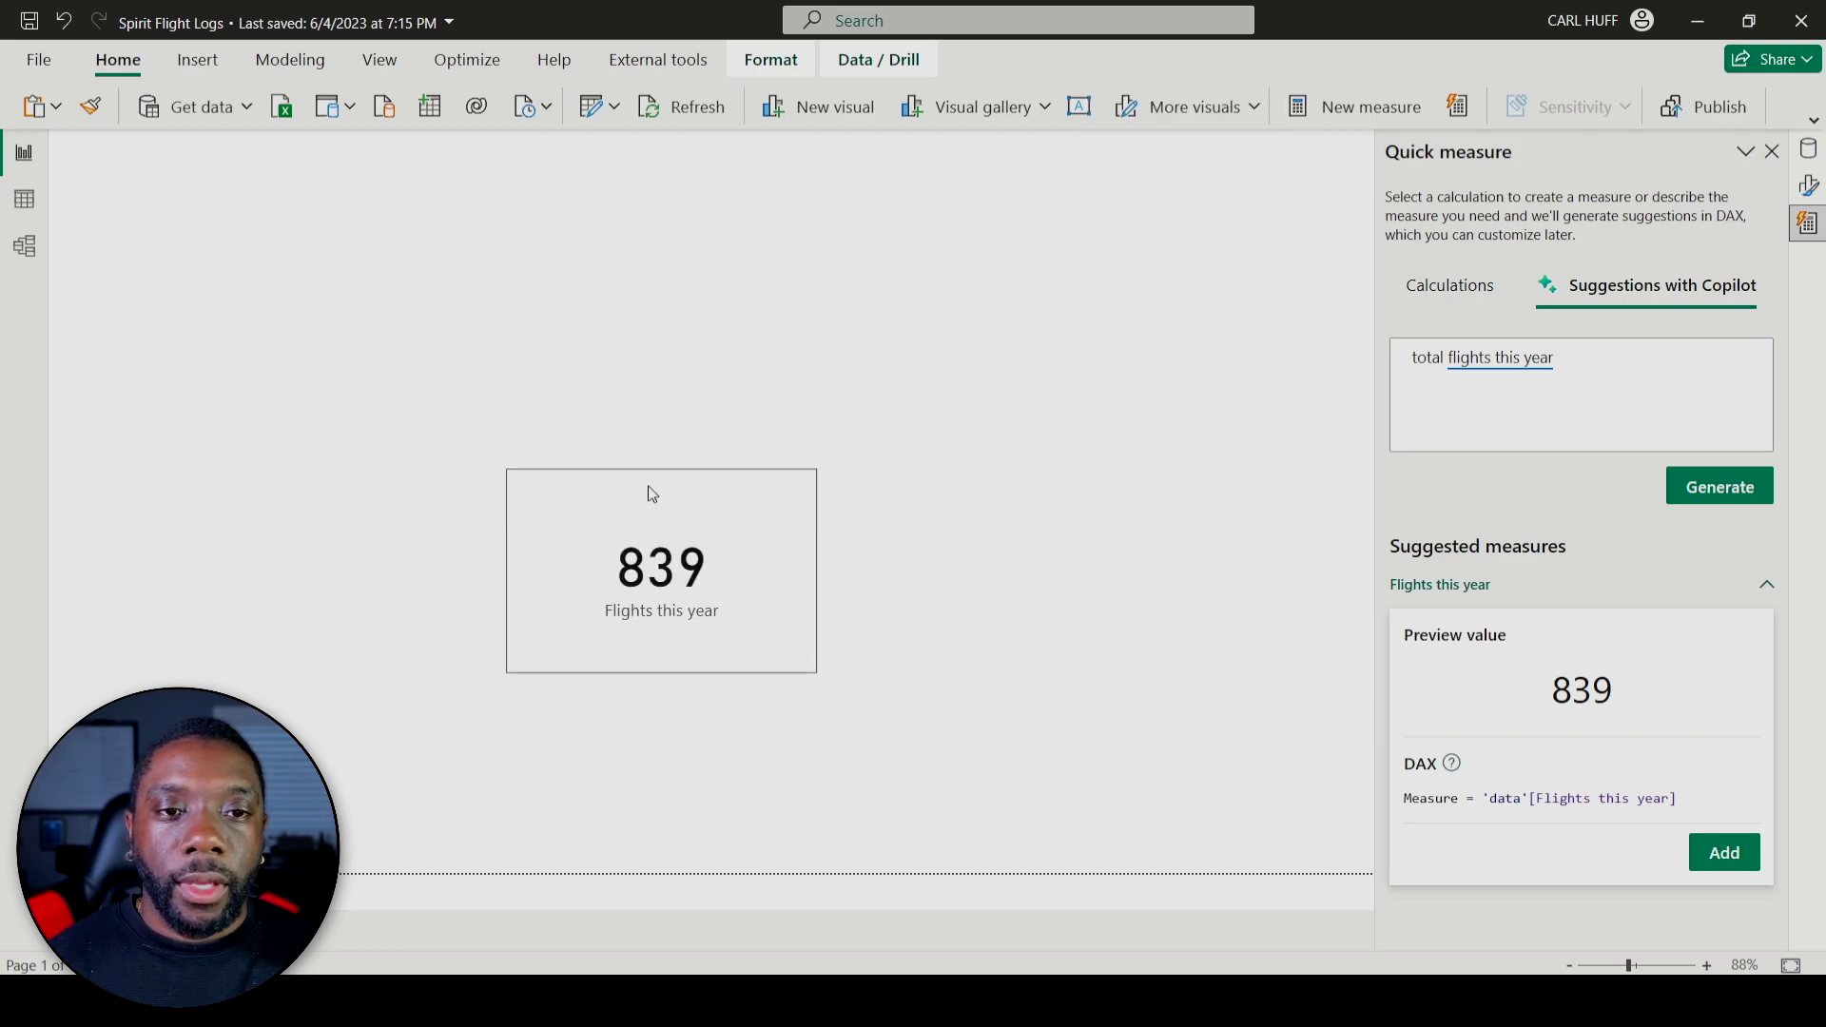
mouse_move(660, 366)
mouse_down()
mouse_move(649, 523)
mouse_move(671, 515)
mouse_up()
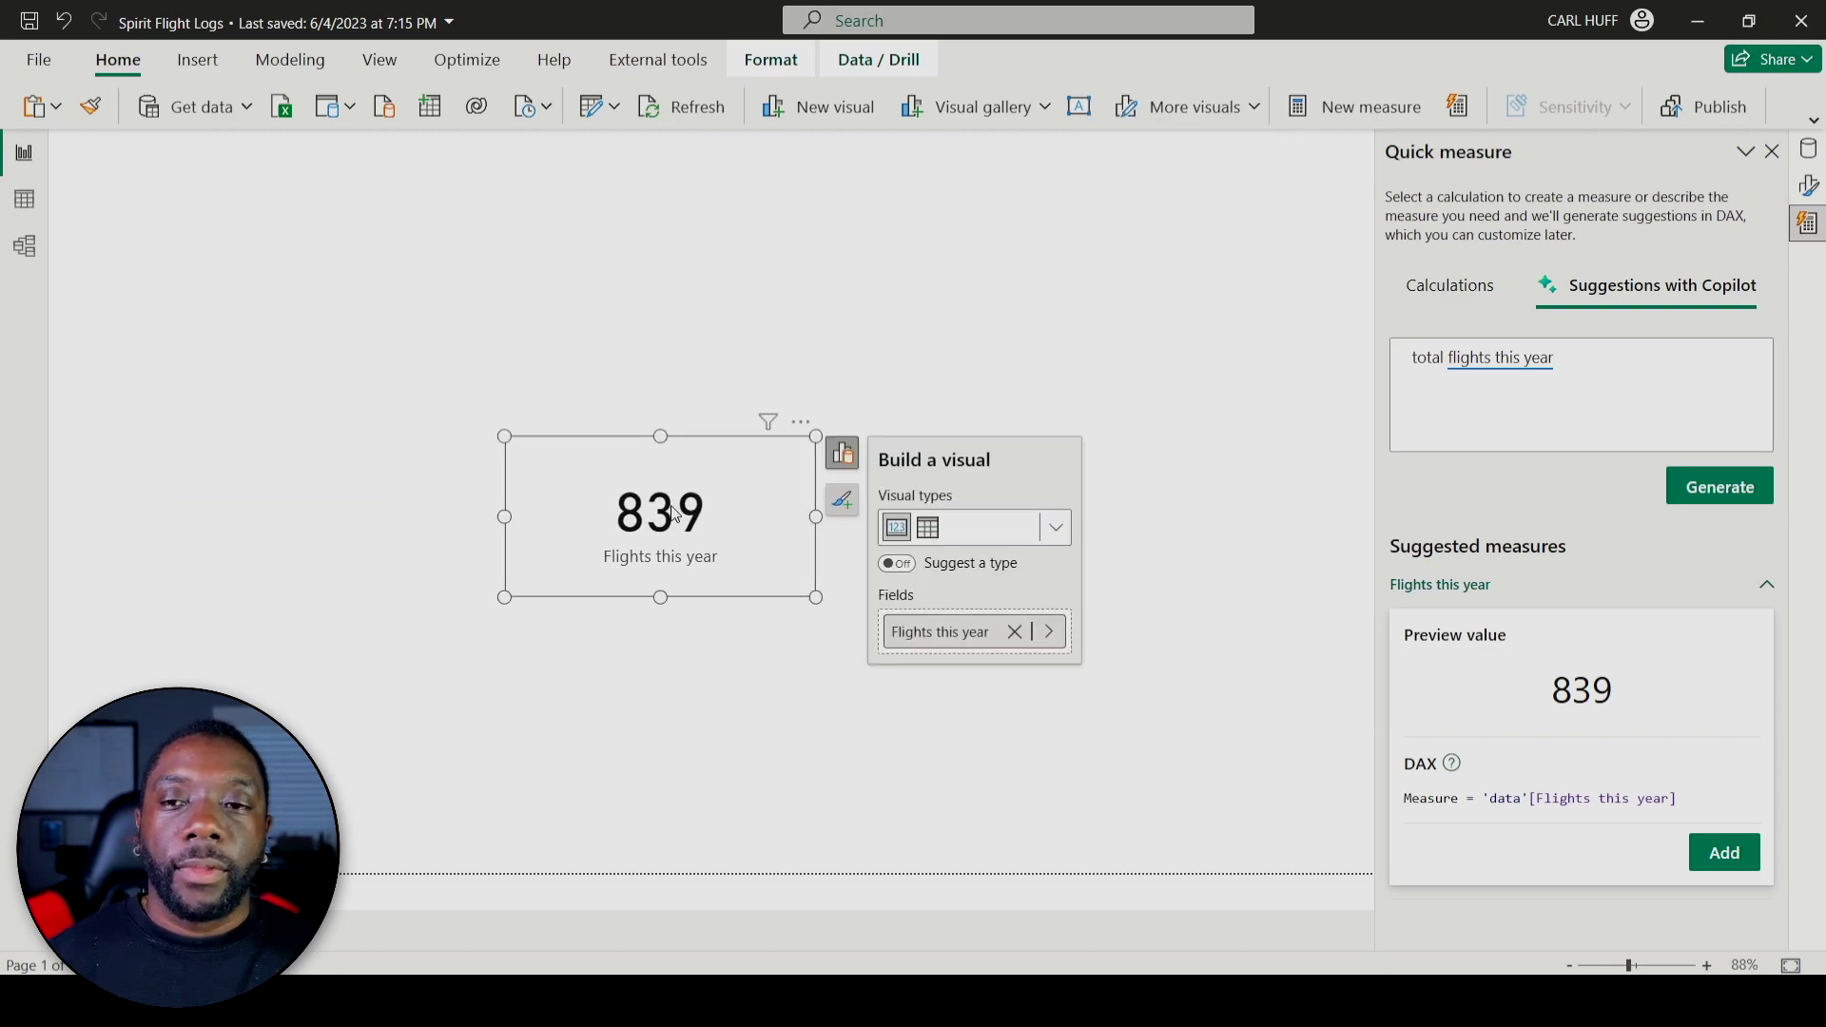